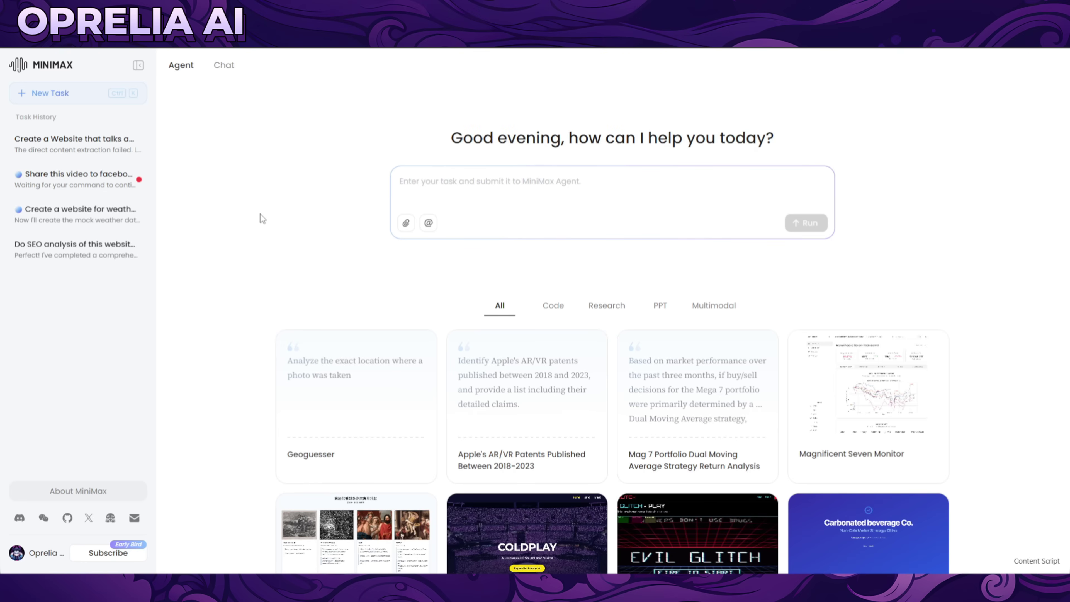
- Scroll the home page down to the 7-Day Japan Journey sample presentation
{"action": "scroll", "coordinate": [332, 160], "scroll_direction": "down", "scroll_amount": 2}
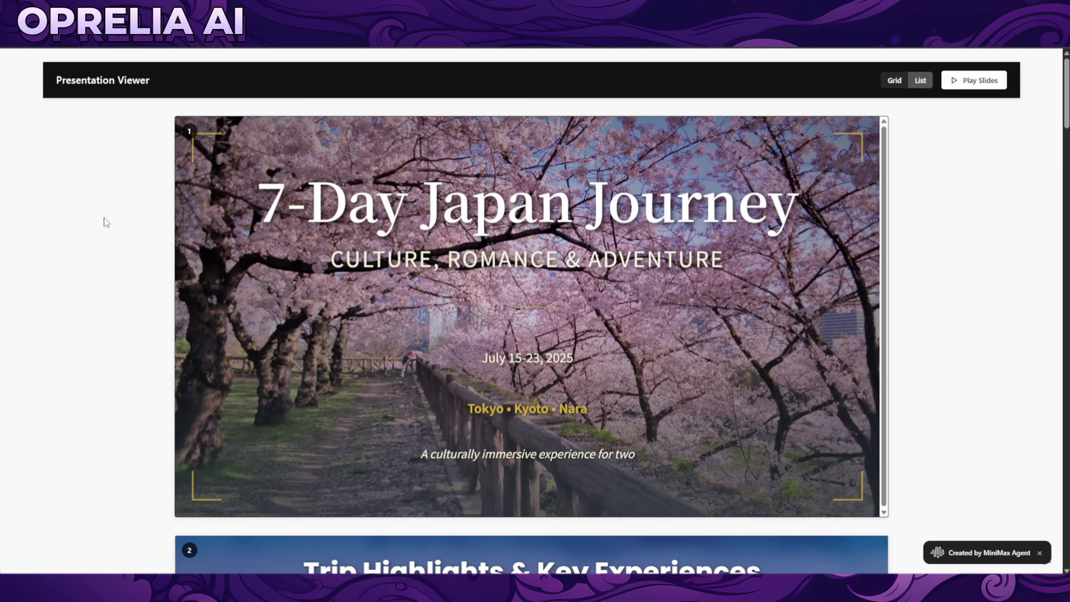
- Scroll the Japan deck from the title slide down to slide 9, Emergency Contacts & Safety
{"action": "scroll", "coordinate": [146, 228], "scroll_direction": "down", "scroll_amount": 10}
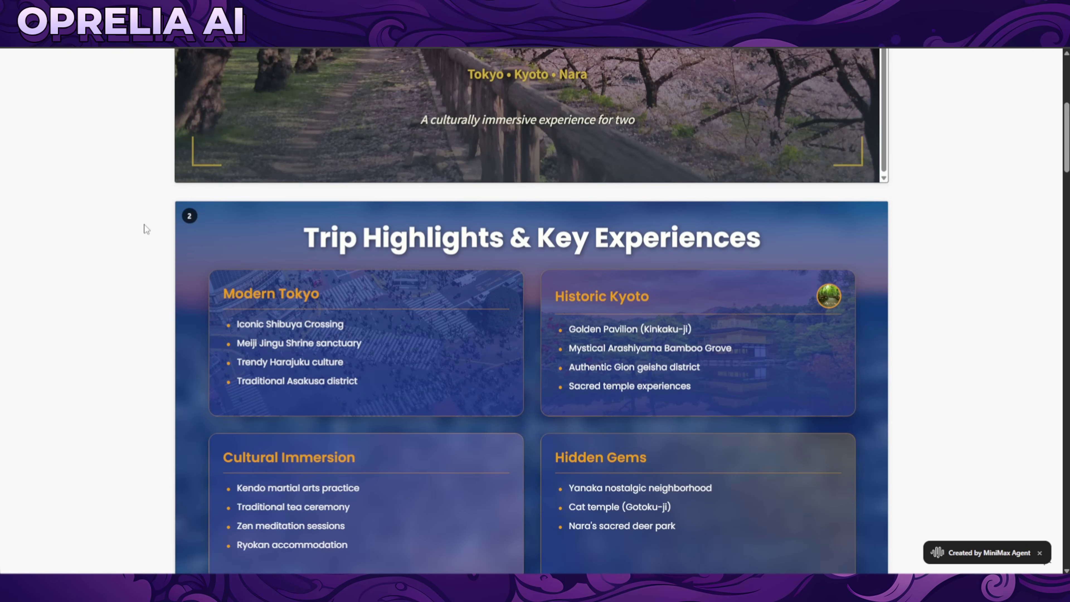
{"action": "scroll", "coordinate": [144, 224], "scroll_direction": "down", "scroll_amount": 8}
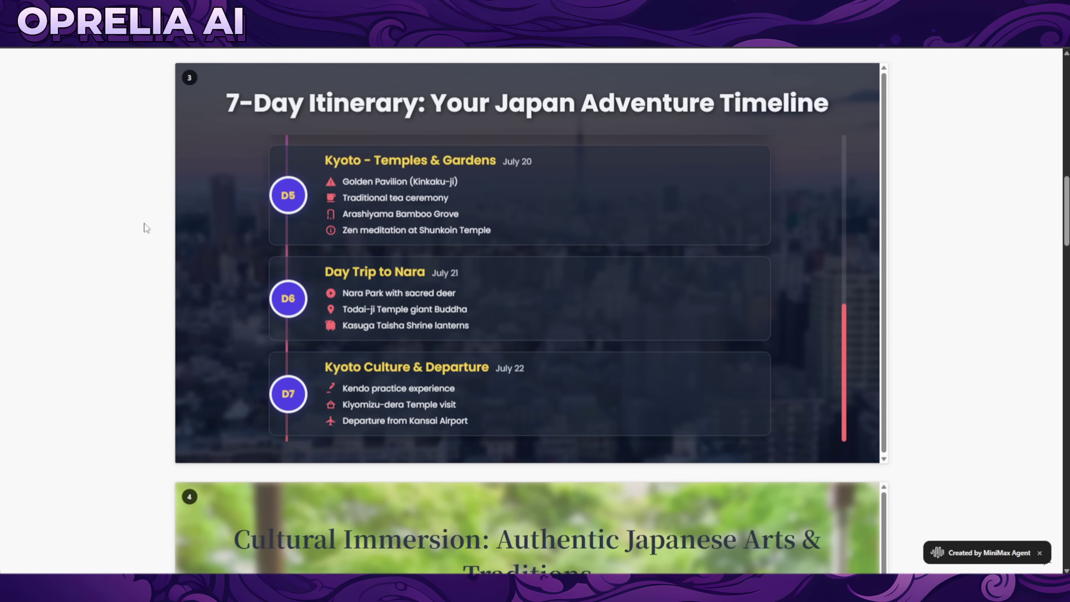
{"action": "scroll", "coordinate": [143, 227], "scroll_direction": "down", "scroll_amount": 1}
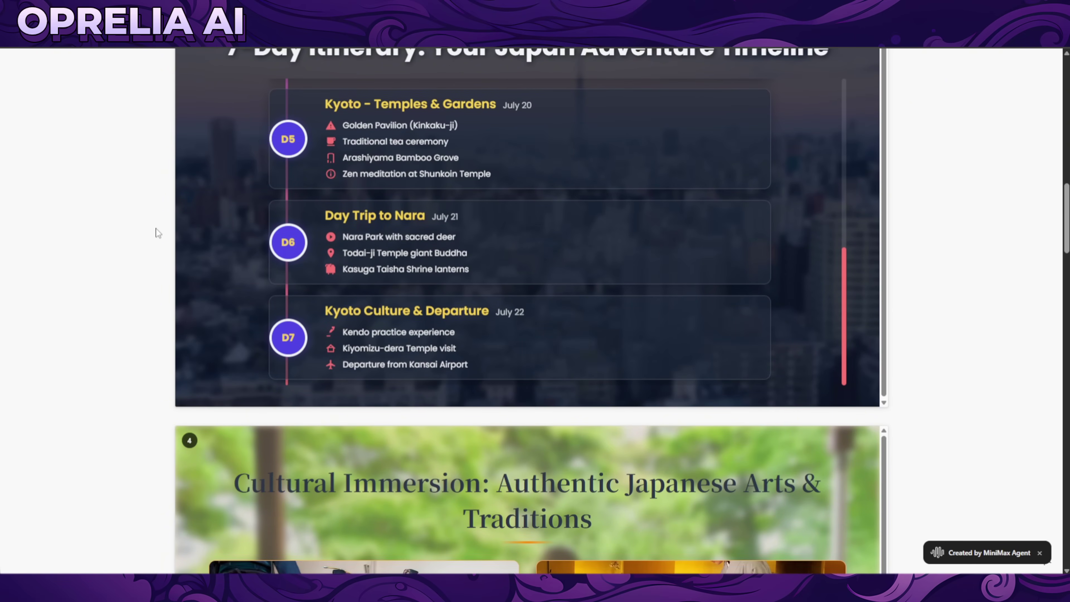
{"action": "scroll", "coordinate": [156, 229], "scroll_direction": "down", "scroll_amount": 6}
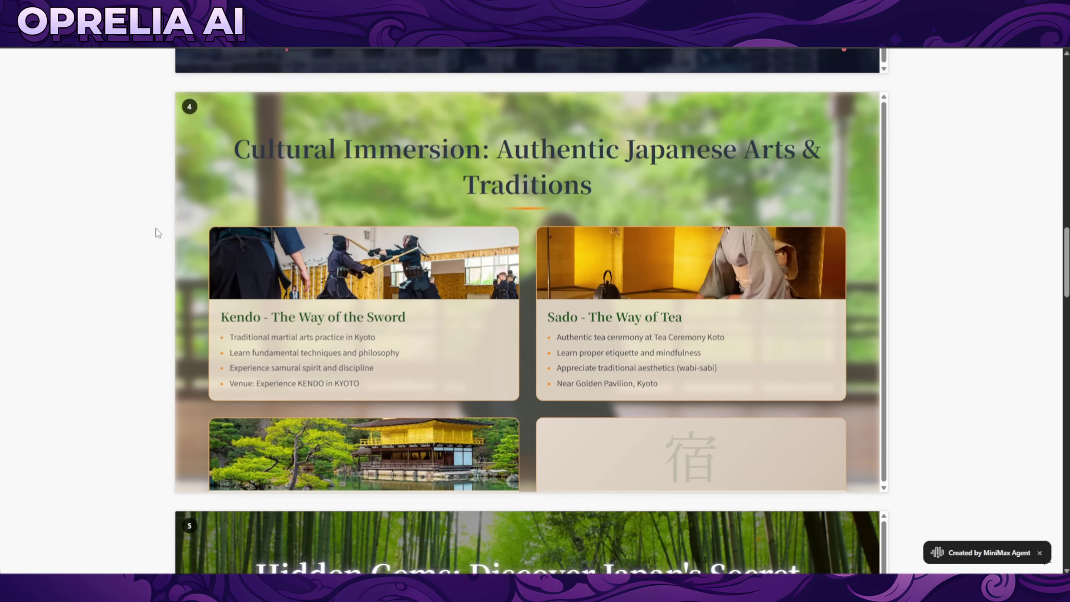
{"action": "scroll", "coordinate": [155, 228], "scroll_direction": "down", "scroll_amount": 3}
{"action": "scroll", "coordinate": [155, 229], "scroll_direction": "down", "scroll_amount": 6}
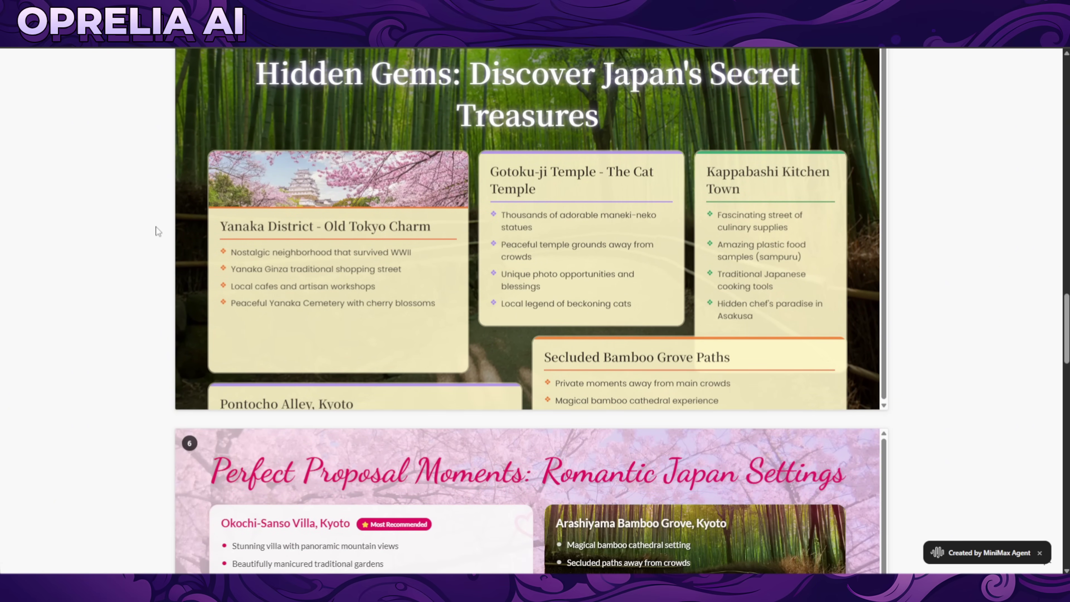
{"action": "scroll", "coordinate": [156, 223], "scroll_direction": "down", "scroll_amount": 8}
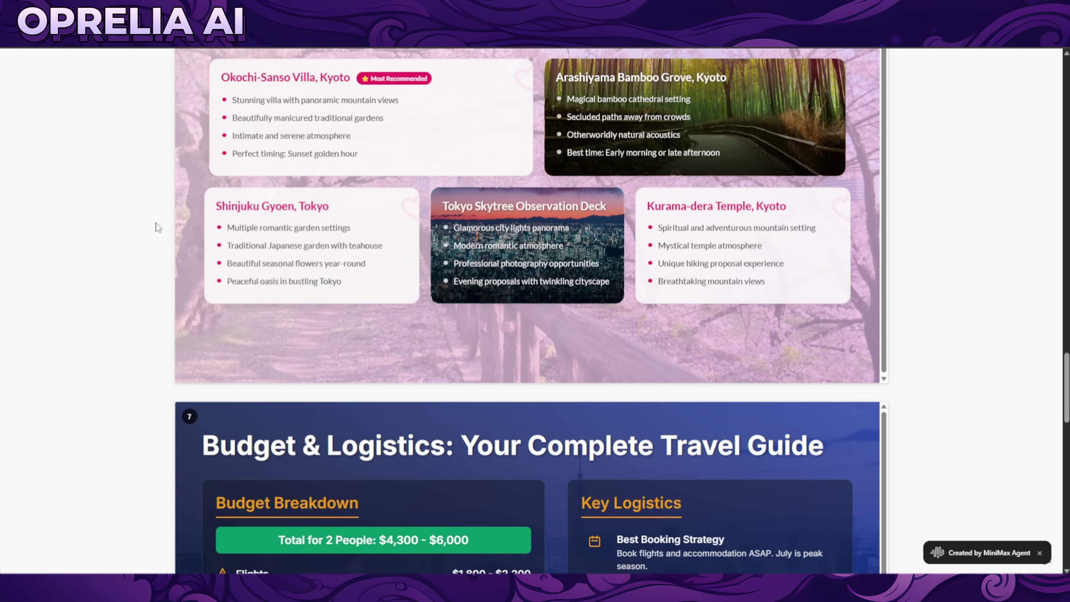
{"action": "scroll", "coordinate": [175, 278], "scroll_direction": "down", "scroll_amount": 7}
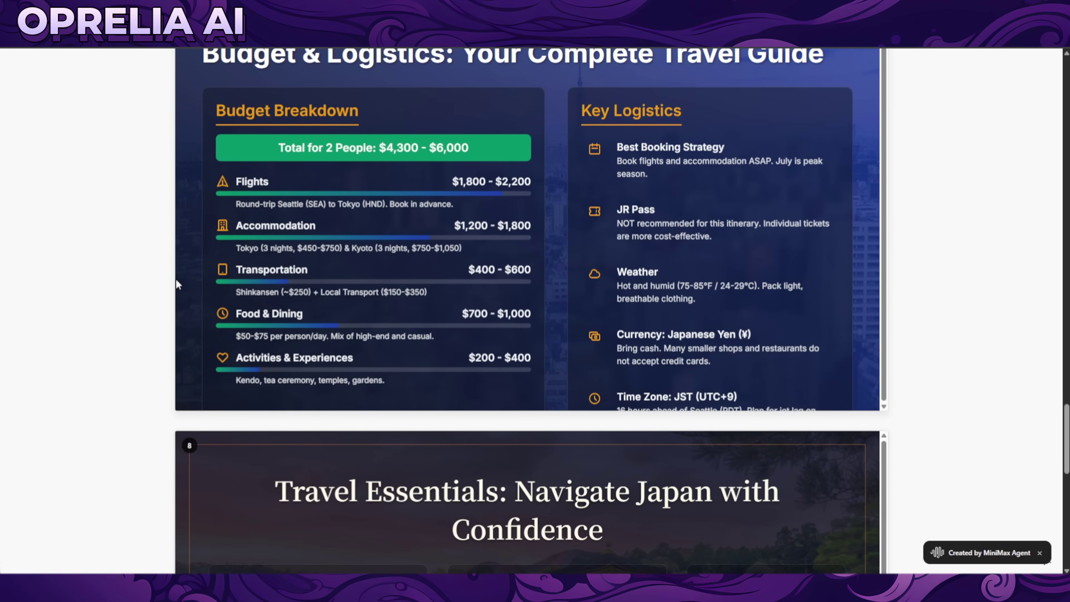
{"action": "scroll", "coordinate": [176, 283], "scroll_direction": "down", "scroll_amount": 2}
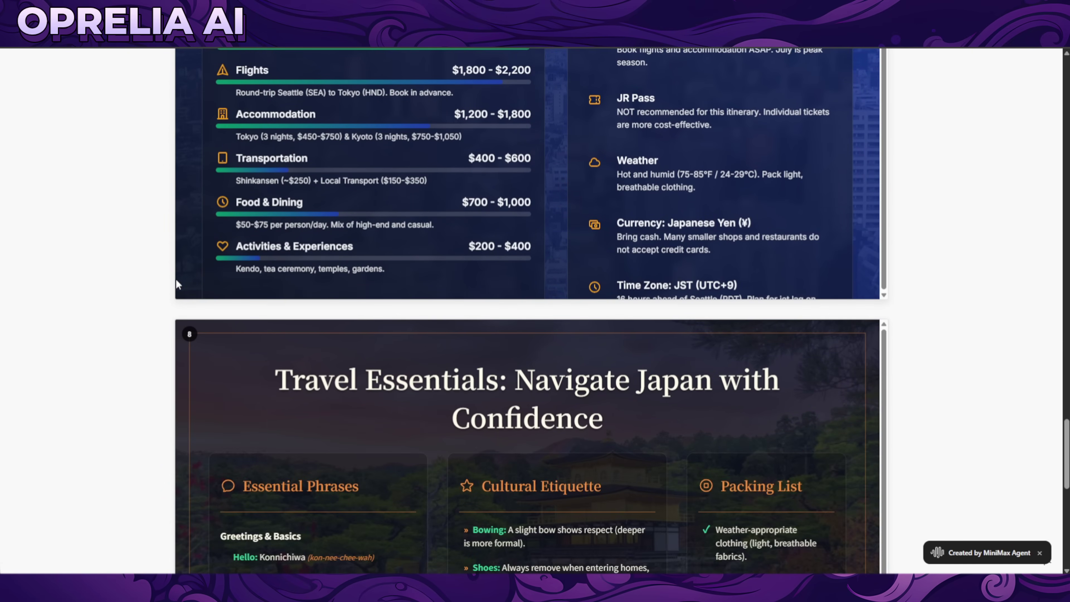
{"action": "scroll", "coordinate": [176, 280], "scroll_direction": "down", "scroll_amount": 10}
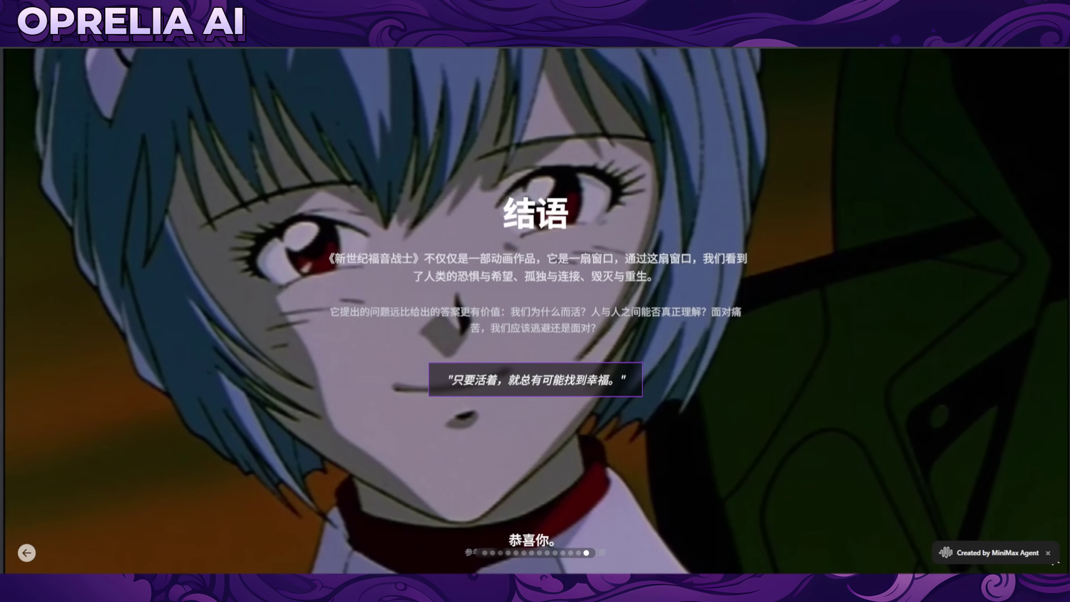
- Step through the Evangelion slides from the title slide to 使徒与威胁
{"action": "left_click", "coordinate": [485, 552]}
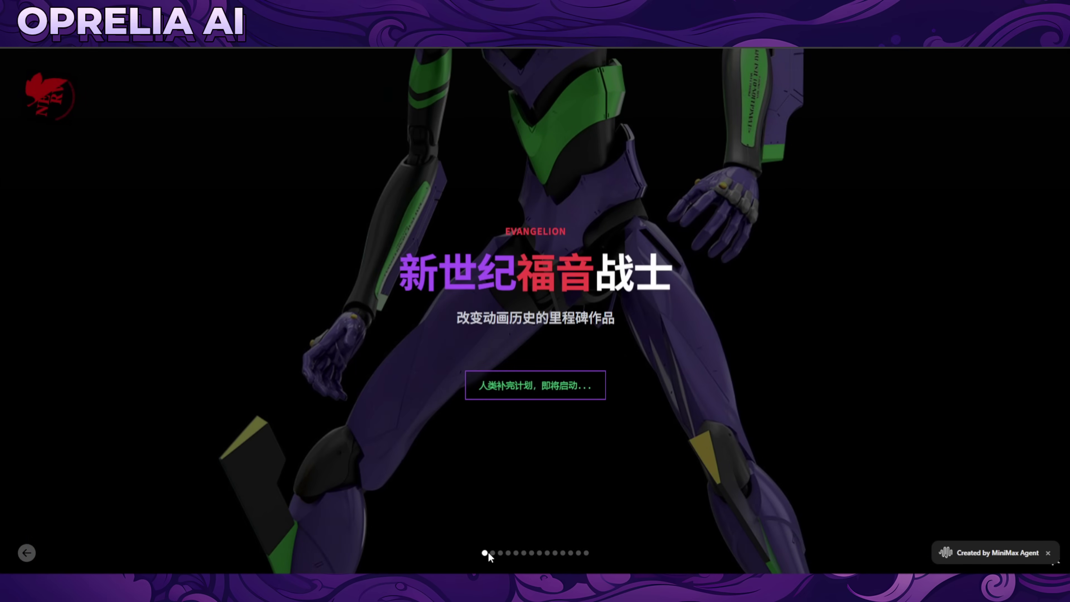
{"action": "left_click", "coordinate": [492, 552]}
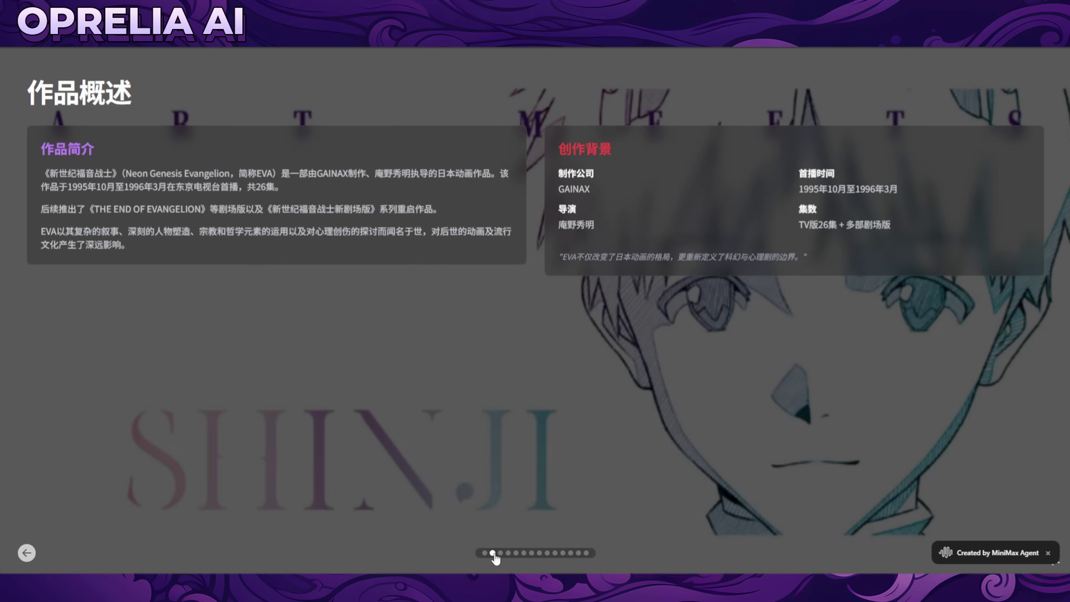
{"action": "left_click", "coordinate": [500, 553]}
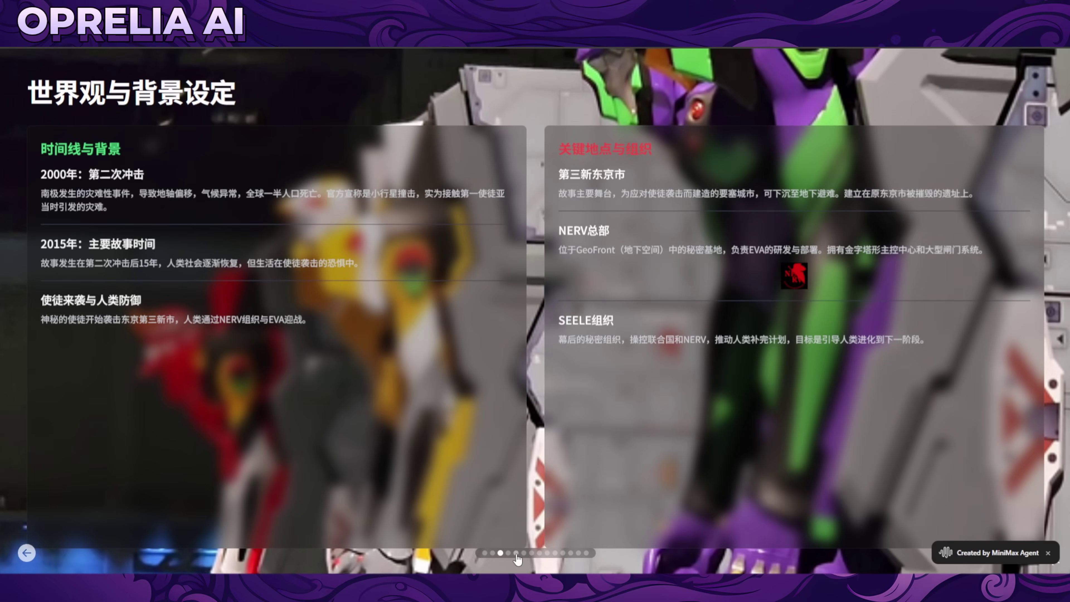
{"action": "left_click", "coordinate": [508, 554]}
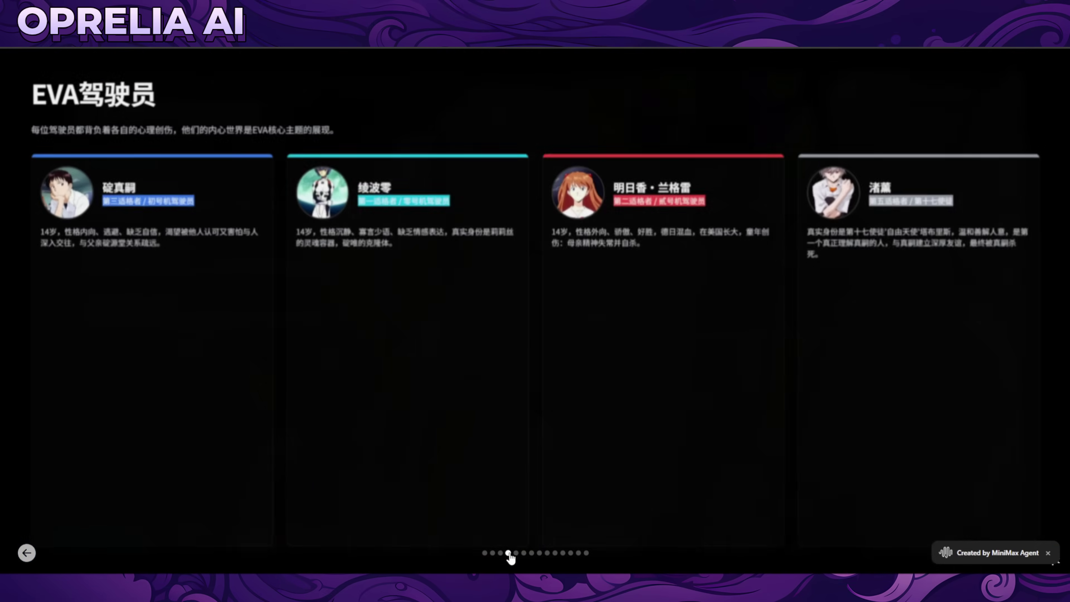
{"action": "left_click", "coordinate": [516, 553]}
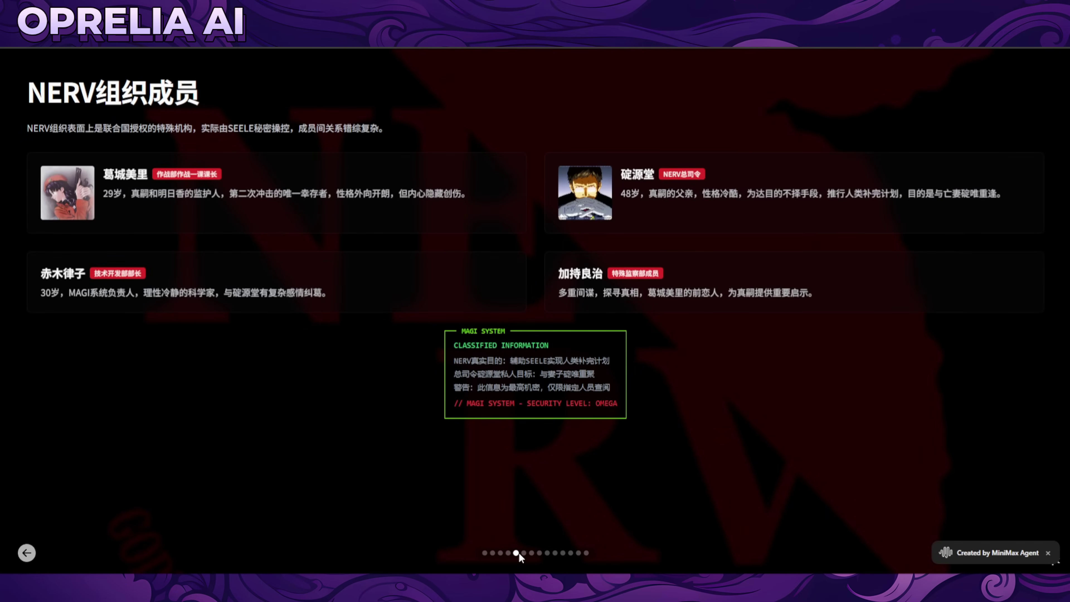
{"action": "left_click", "coordinate": [524, 553]}
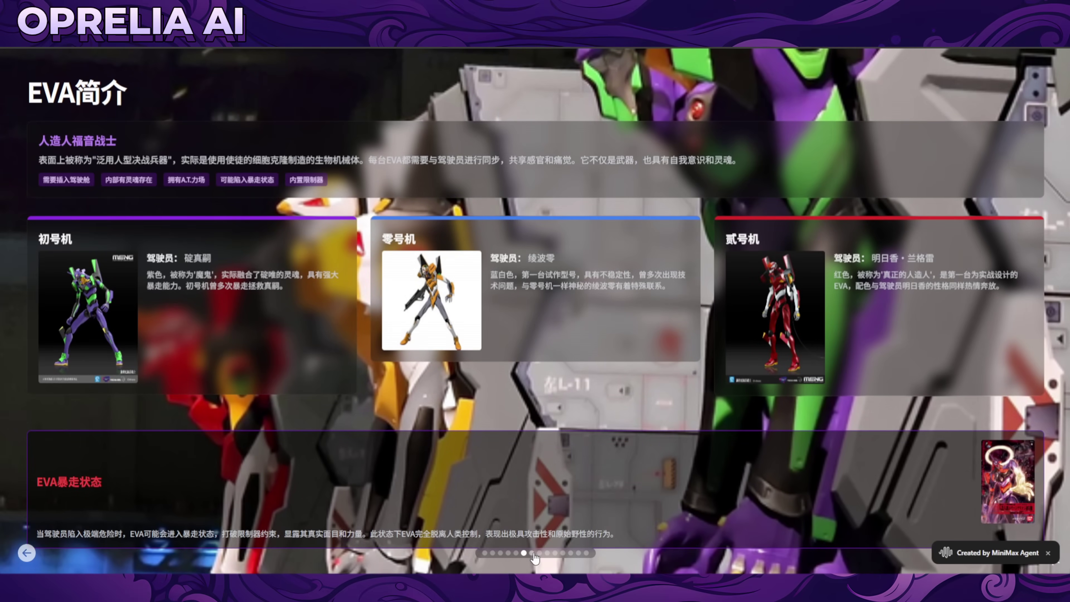
{"action": "left_click", "coordinate": [532, 553]}
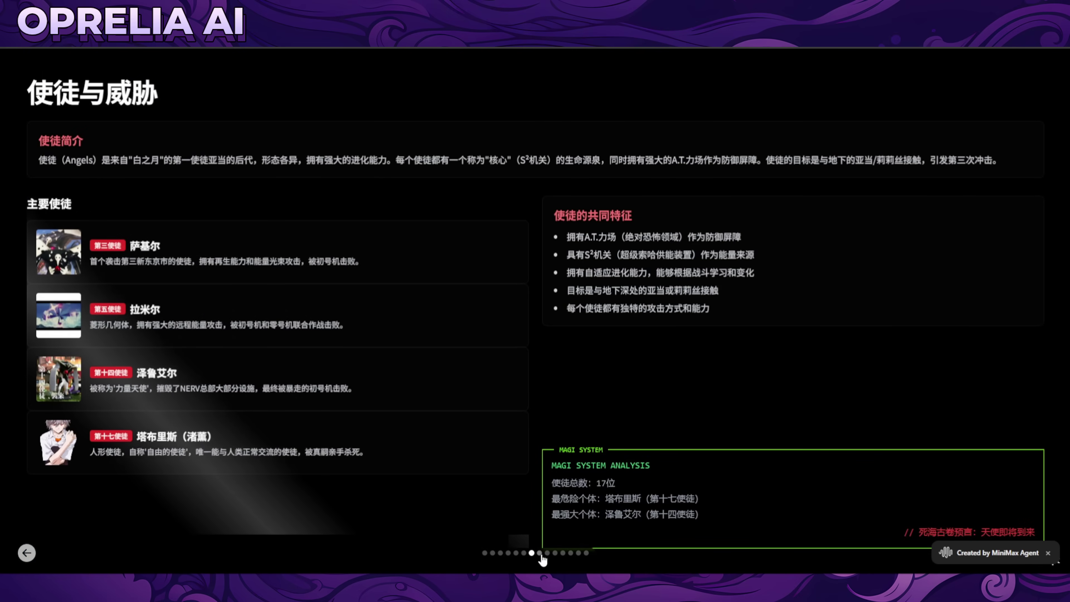
- Continue from 故事发展 to the closing 结语 slide, then return to the title slide
{"action": "left_click", "coordinate": [540, 553]}
{"action": "left_click", "coordinate": [547, 554]}
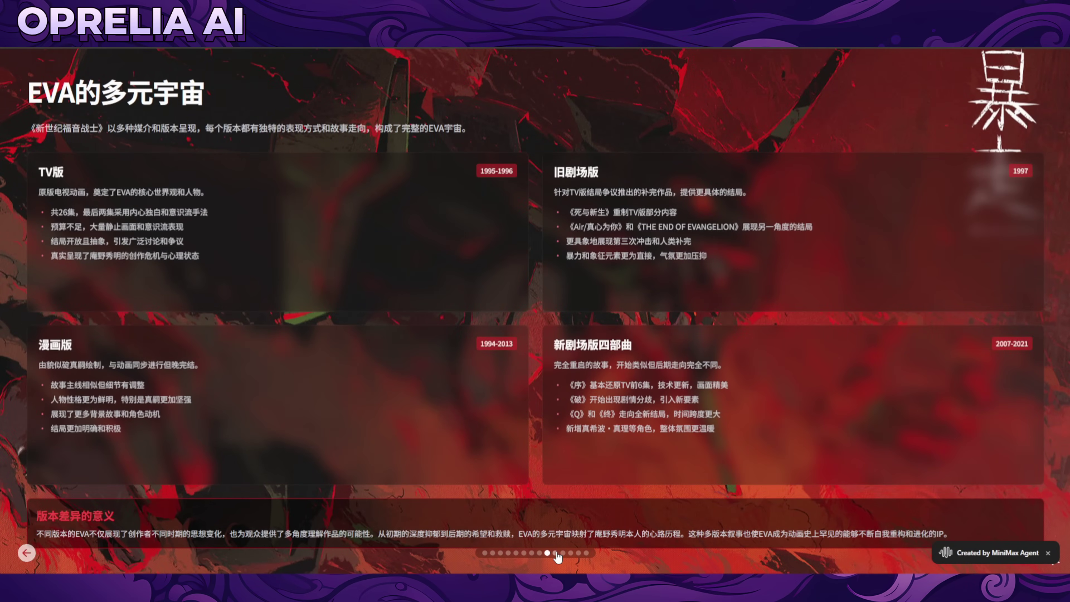
{"action": "left_click", "coordinate": [555, 554]}
{"action": "left_click", "coordinate": [564, 553]}
{"action": "left_click", "coordinate": [578, 554]}
{"action": "left_click", "coordinate": [586, 553]}
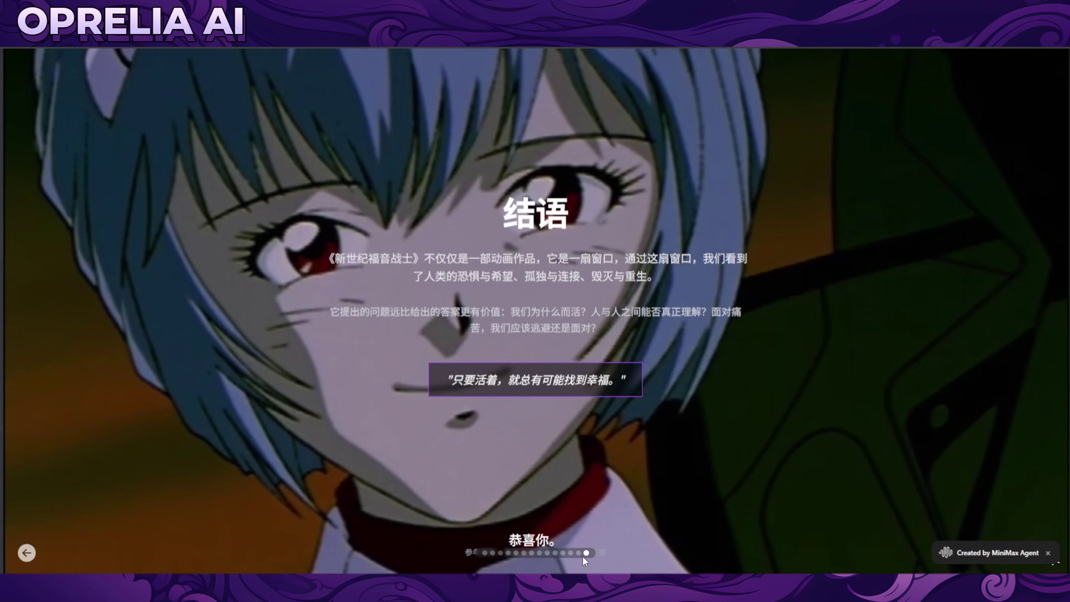
{"action": "left_click", "coordinate": [486, 553]}
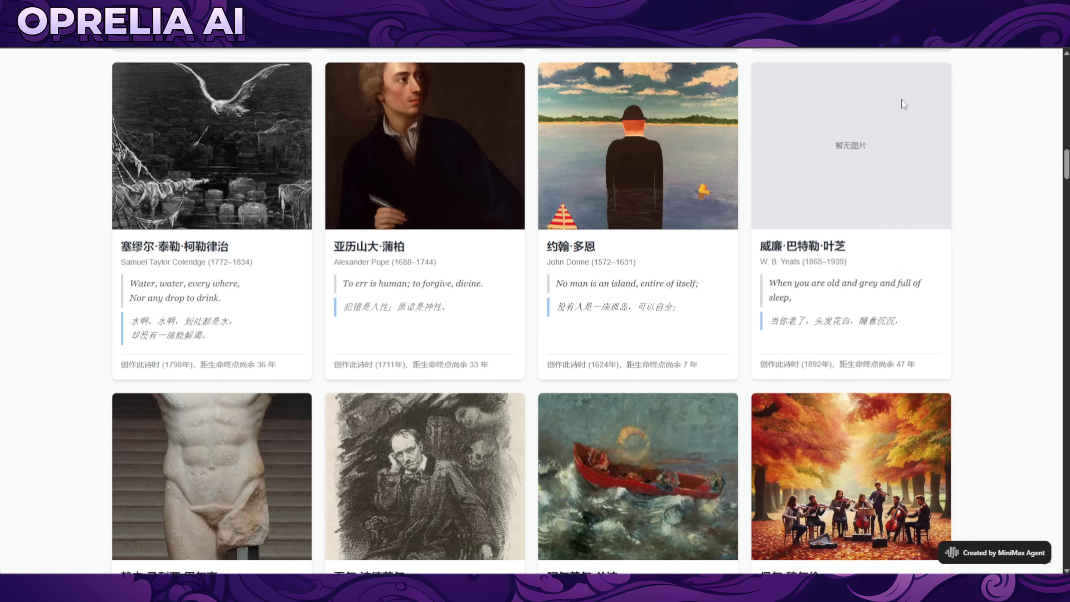
- Scroll the poets card grid, then the MiniMax-01 slides to slide 4, Lightning Attention
{"action": "scroll", "coordinate": [472, 325], "scroll_direction": "up", "scroll_amount": 15}
{"action": "scroll", "coordinate": [371, 241], "scroll_direction": "up", "scroll_amount": 10}
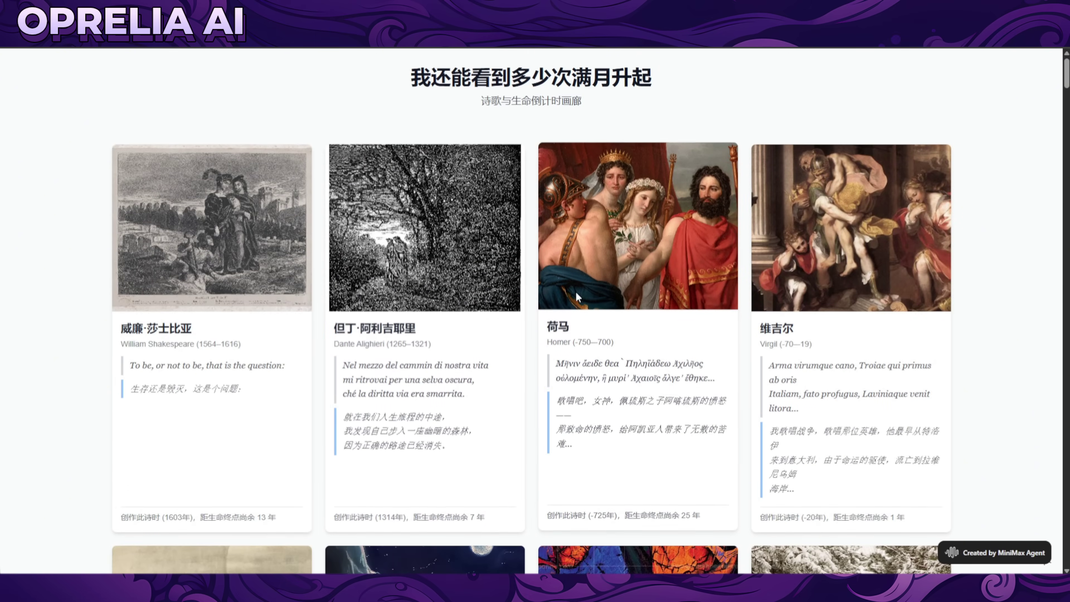
{"action": "scroll", "coordinate": [527, 263], "scroll_direction": "down", "scroll_amount": 10}
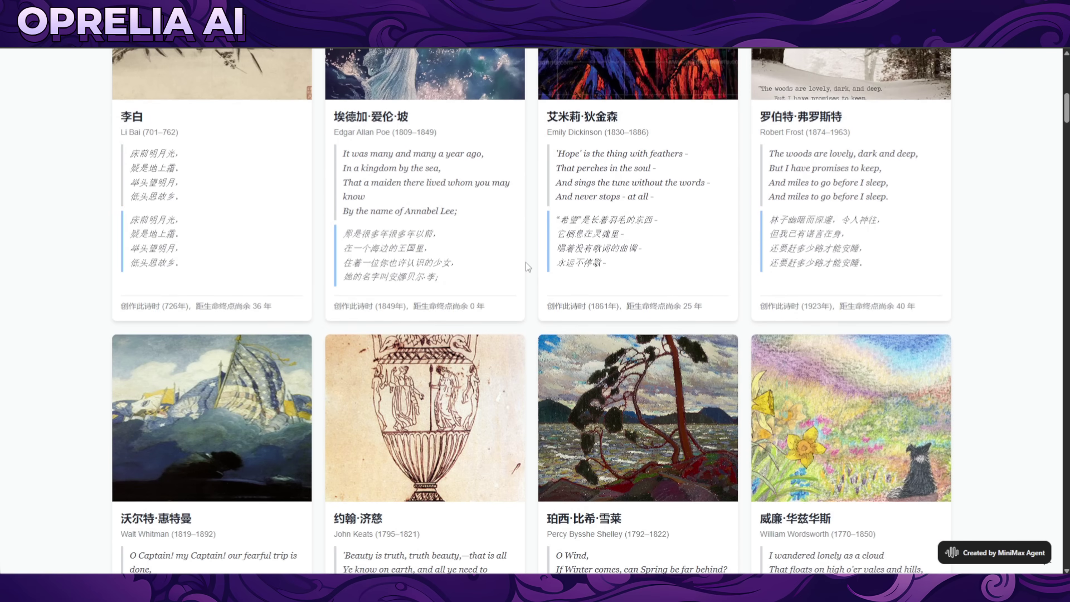
{"action": "scroll", "coordinate": [526, 262], "scroll_direction": "down", "scroll_amount": 10}
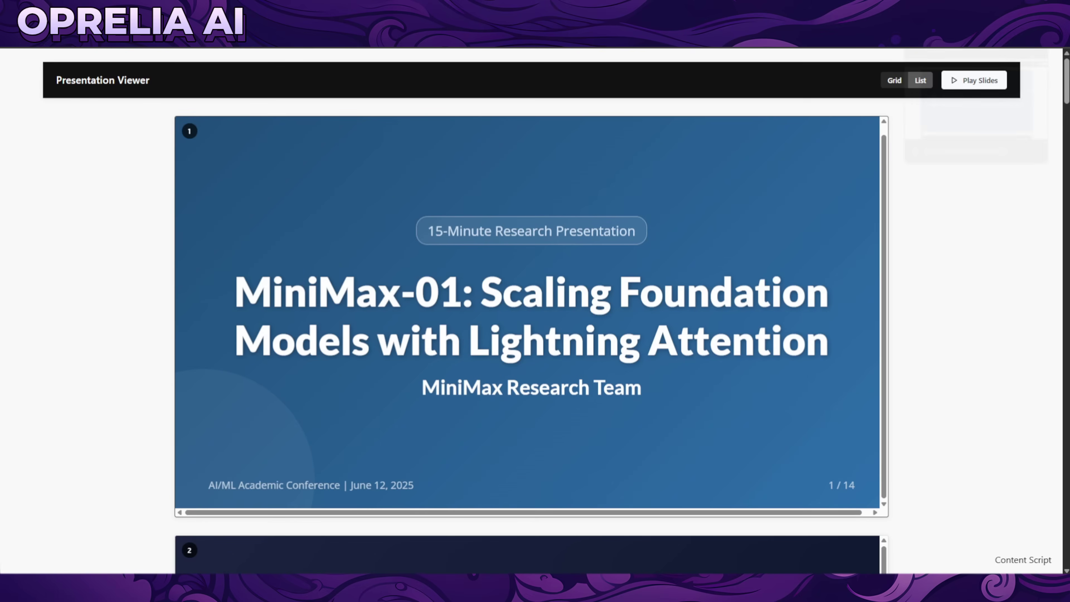
{"action": "scroll", "coordinate": [563, 261], "scroll_direction": "down", "scroll_amount": 20}
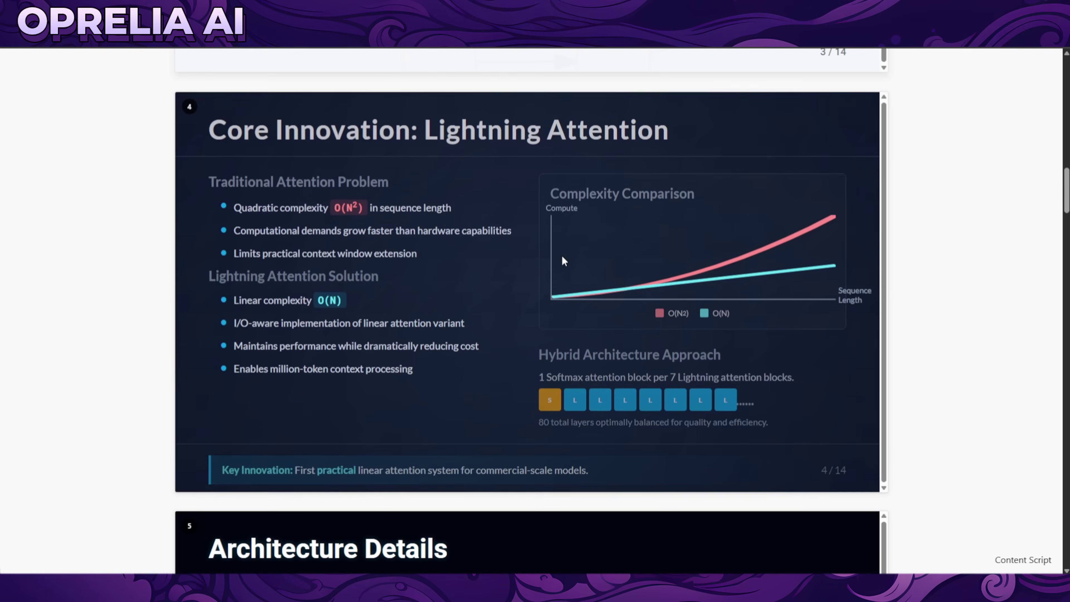
{"action": "scroll", "coordinate": [561, 255], "scroll_direction": "down", "scroll_amount": 15}
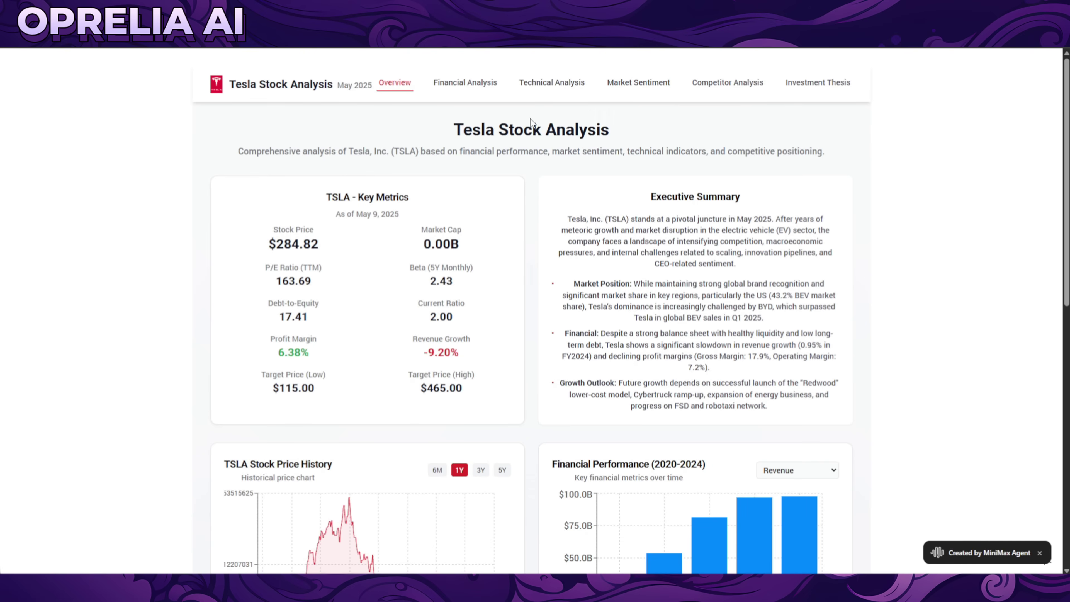
- Show three years of TSLA price history in the Tesla report chart
{"action": "scroll", "coordinate": [543, 195], "scroll_direction": "down", "scroll_amount": 1}
{"action": "scroll", "coordinate": [542, 196], "scroll_direction": "down", "scroll_amount": 5}
{"action": "mouse_move", "coordinate": [338, 387]}
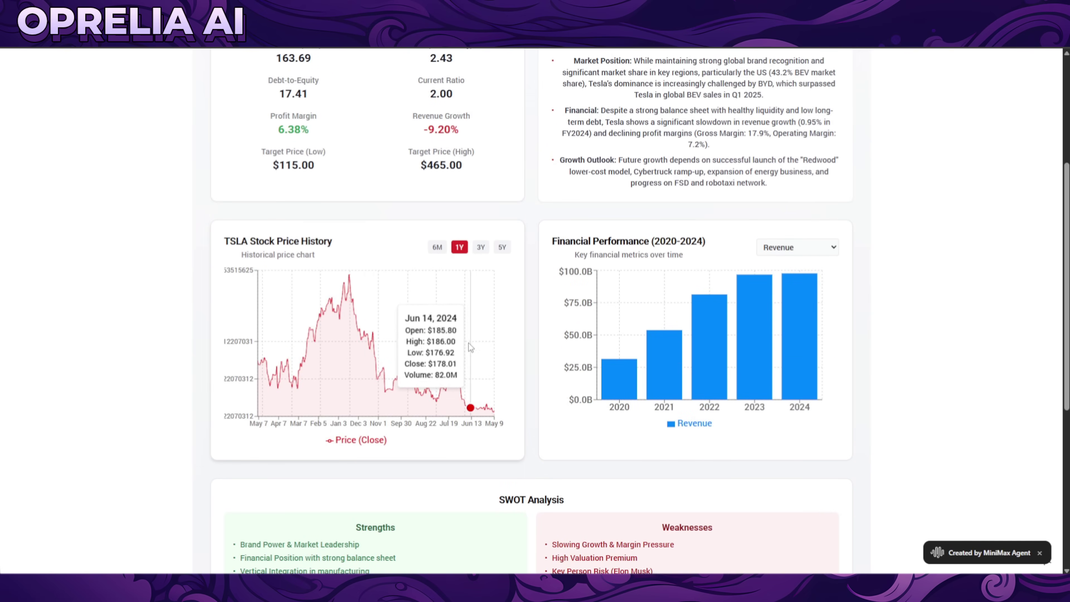
{"action": "left_click", "coordinate": [481, 251]}
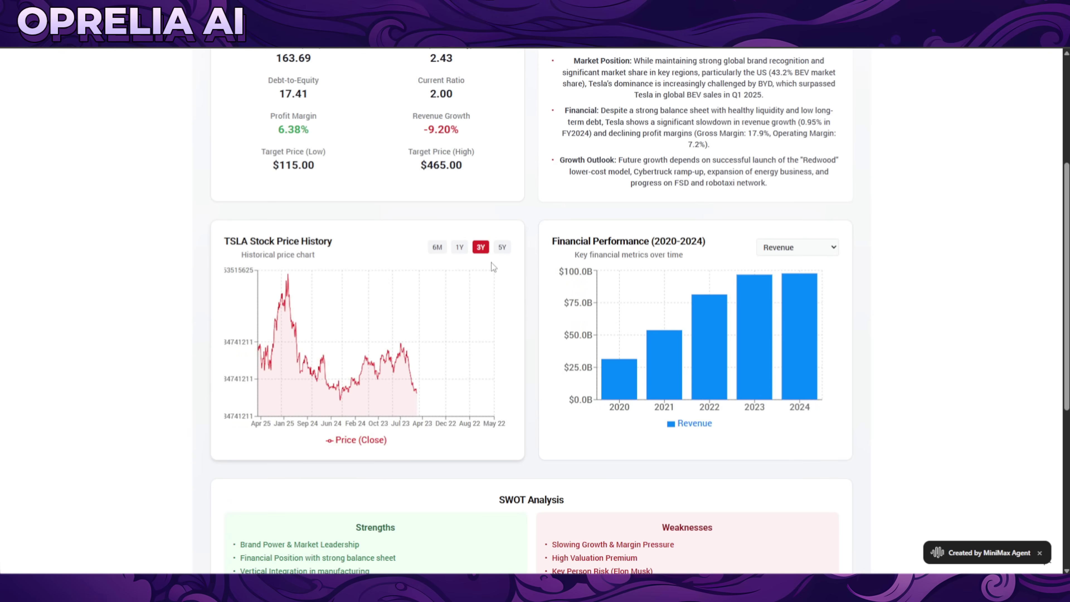
{"action": "scroll", "coordinate": [508, 266], "scroll_direction": "down", "scroll_amount": 5}
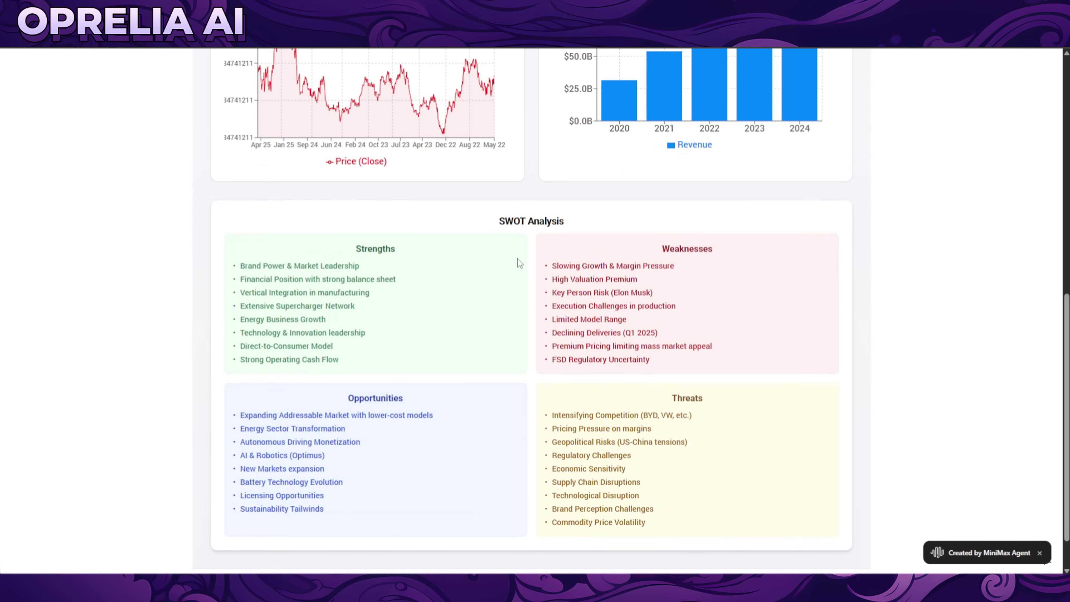
{"action": "scroll", "coordinate": [517, 261], "scroll_direction": "down", "scroll_amount": 1}
{"action": "scroll", "coordinate": [535, 286], "scroll_direction": "up", "scroll_amount": 10}
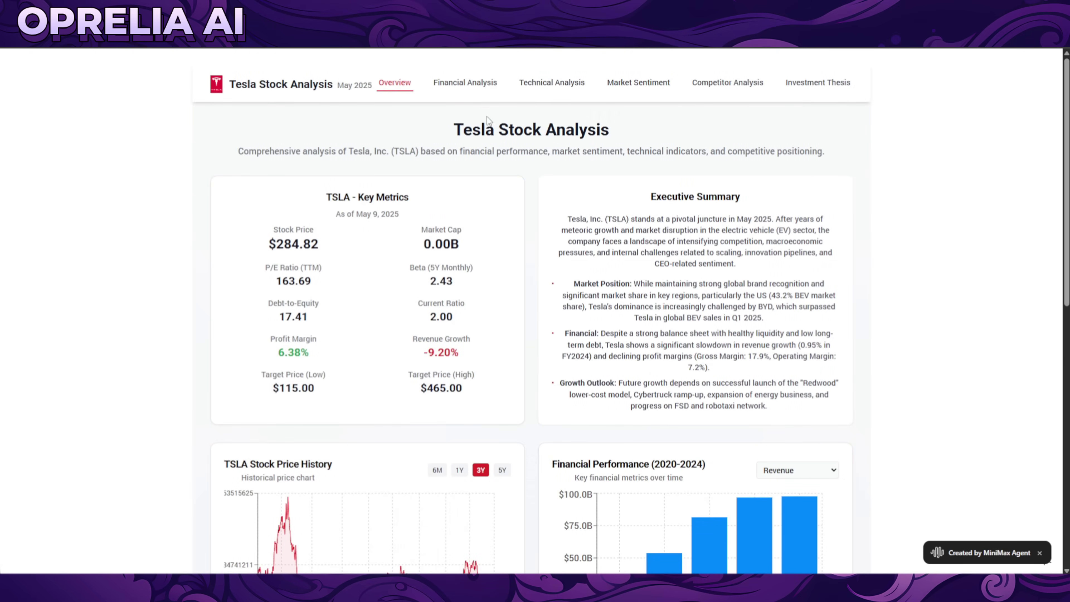
- Switch the Tesla report to Financial Analysis and scroll through it
{"action": "left_click", "coordinate": [479, 88]}
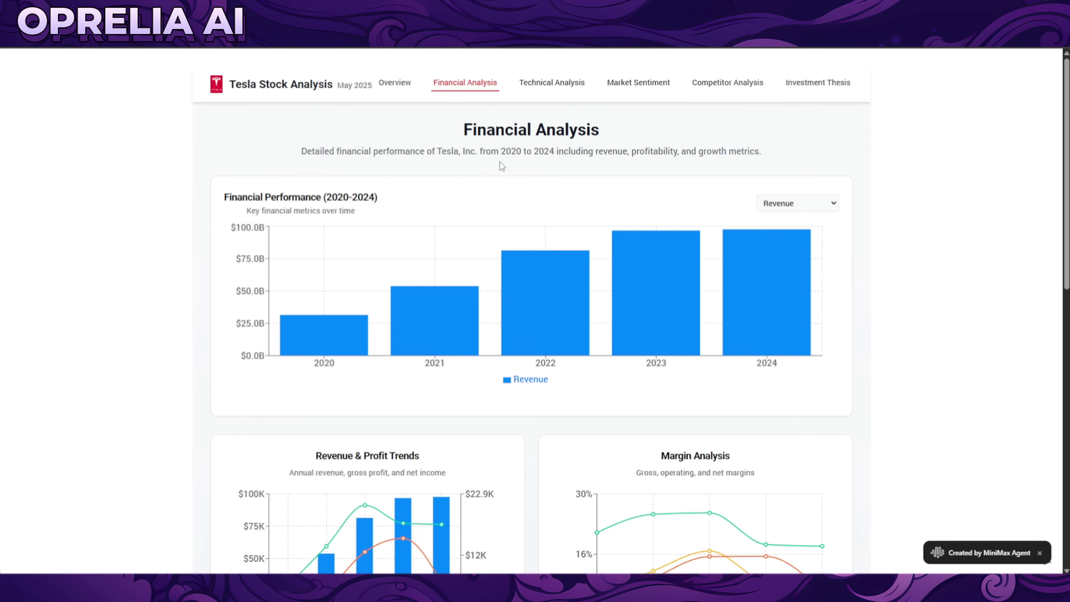
{"action": "scroll", "coordinate": [504, 186], "scroll_direction": "down", "scroll_amount": 10}
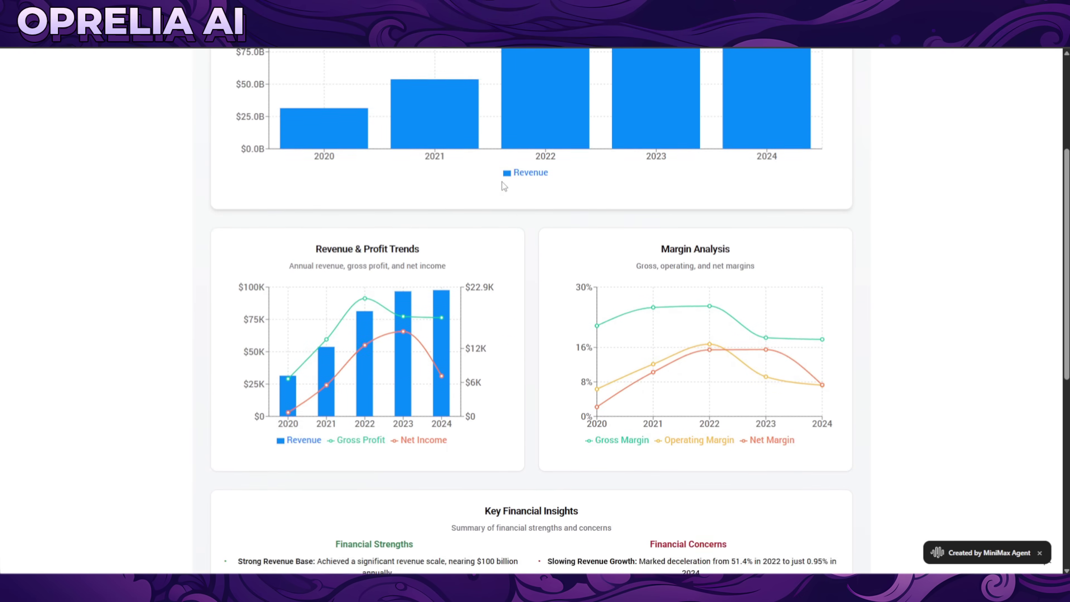
{"action": "scroll", "coordinate": [502, 182], "scroll_direction": "down", "scroll_amount": 1}
{"action": "scroll", "coordinate": [530, 218], "scroll_direction": "up", "scroll_amount": 10}
{"action": "scroll", "coordinate": [533, 216], "scroll_direction": "up", "scroll_amount": 5}
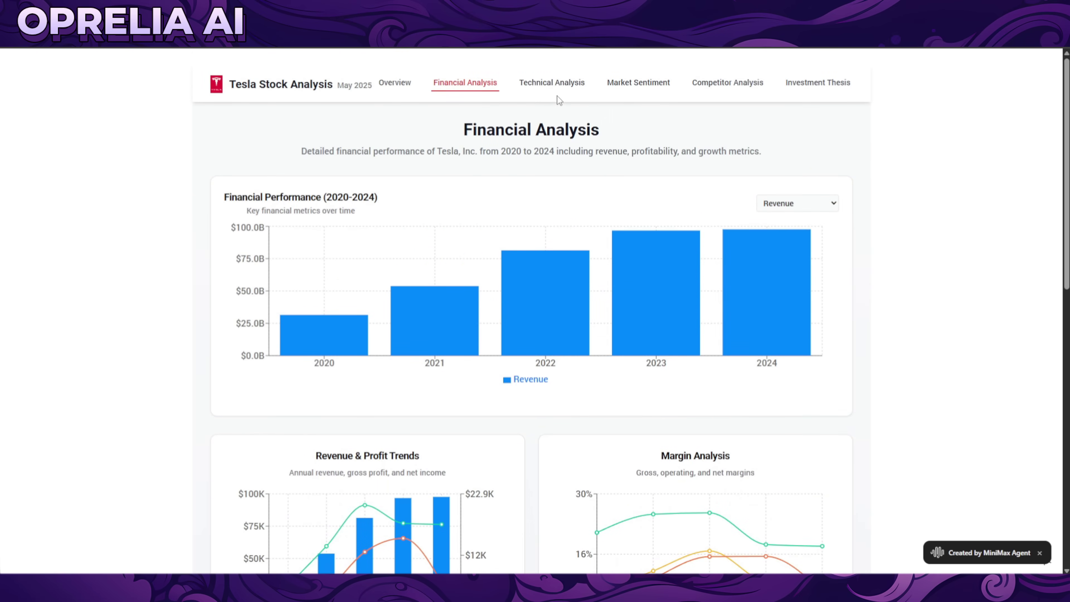
- View the report's Technical Analysis section
{"action": "left_click", "coordinate": [558, 84]}
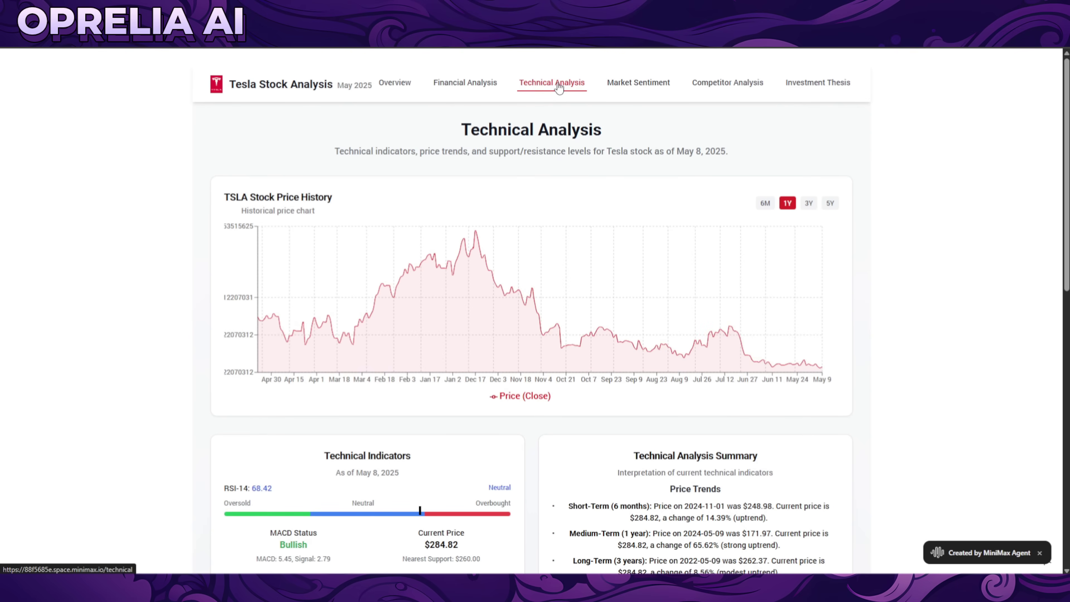
{"action": "scroll", "coordinate": [672, 231], "scroll_direction": "down", "scroll_amount": 15}
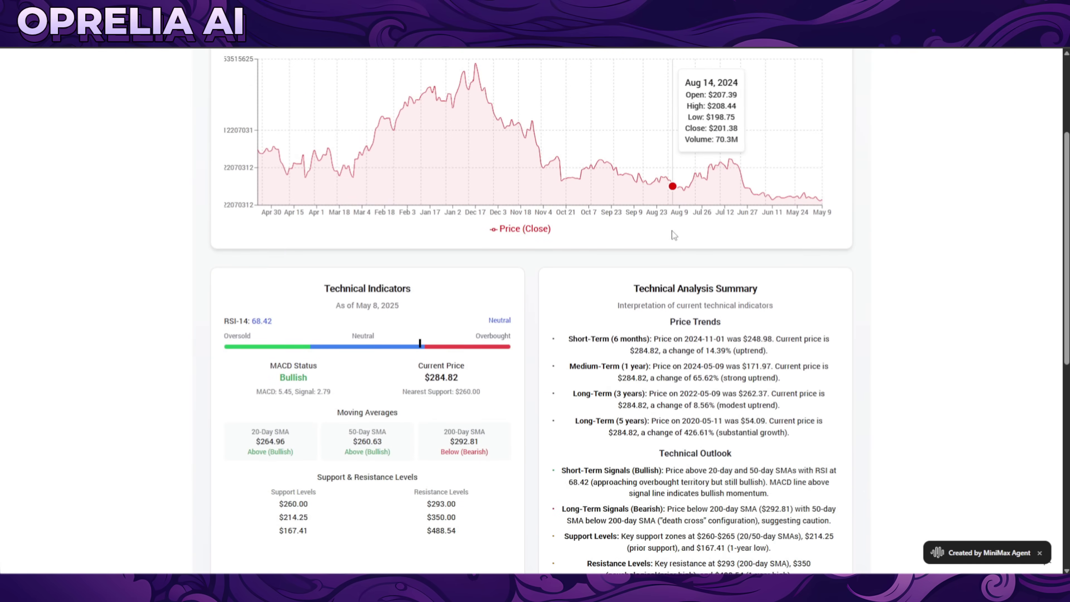
{"action": "scroll", "coordinate": [560, 332], "scroll_direction": "up", "scroll_amount": 15}
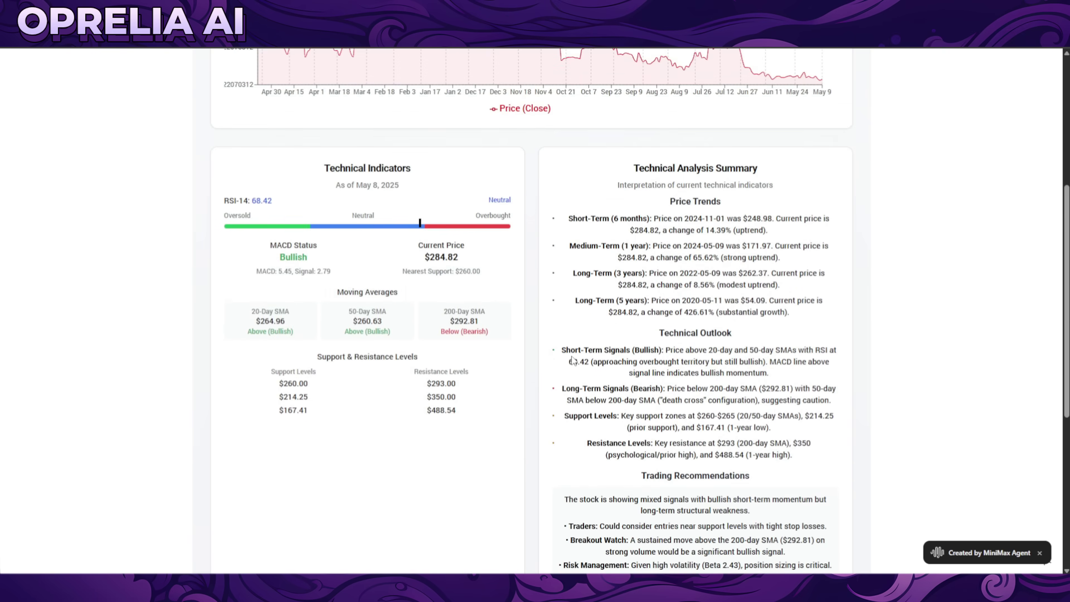
- View the Market Sentiment section, scrolling down and back up
{"action": "left_click", "coordinate": [638, 82]}
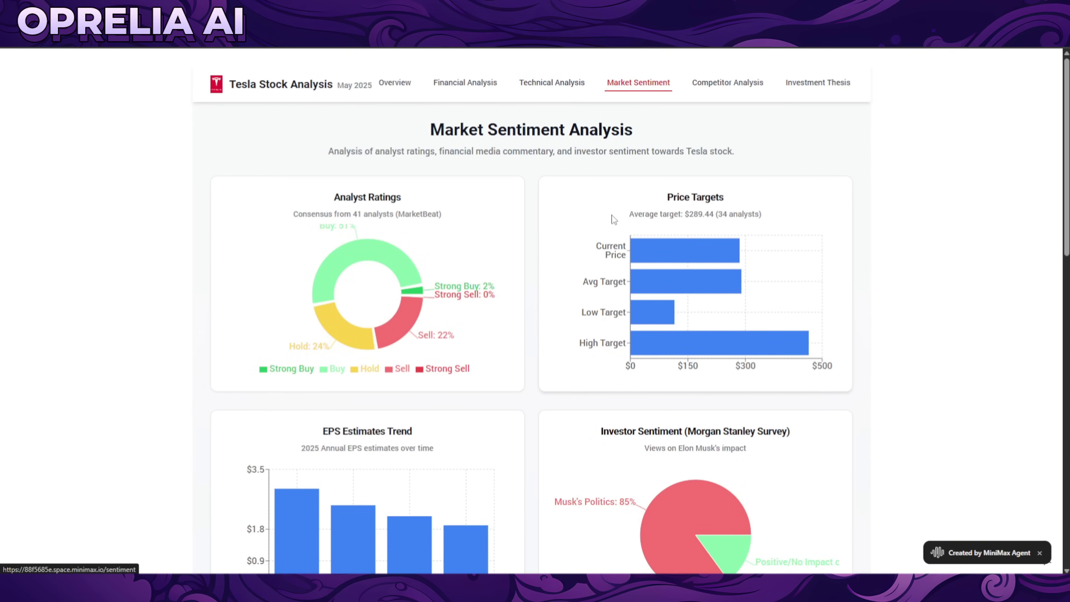
{"action": "scroll", "coordinate": [612, 221], "scroll_direction": "down", "scroll_amount": 10}
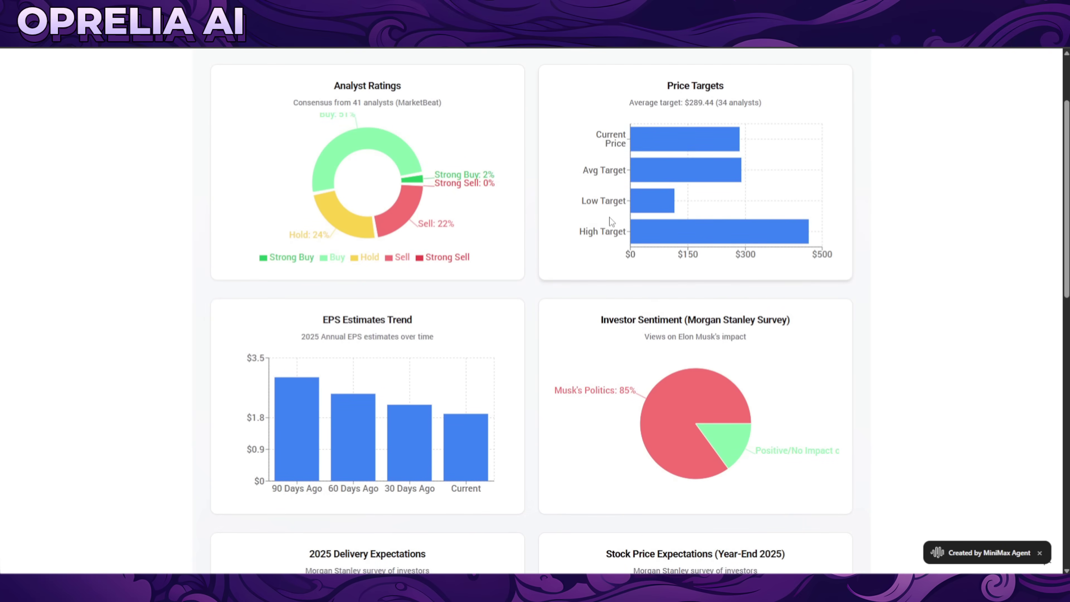
{"action": "scroll", "coordinate": [603, 325], "scroll_direction": "down", "scroll_amount": 9}
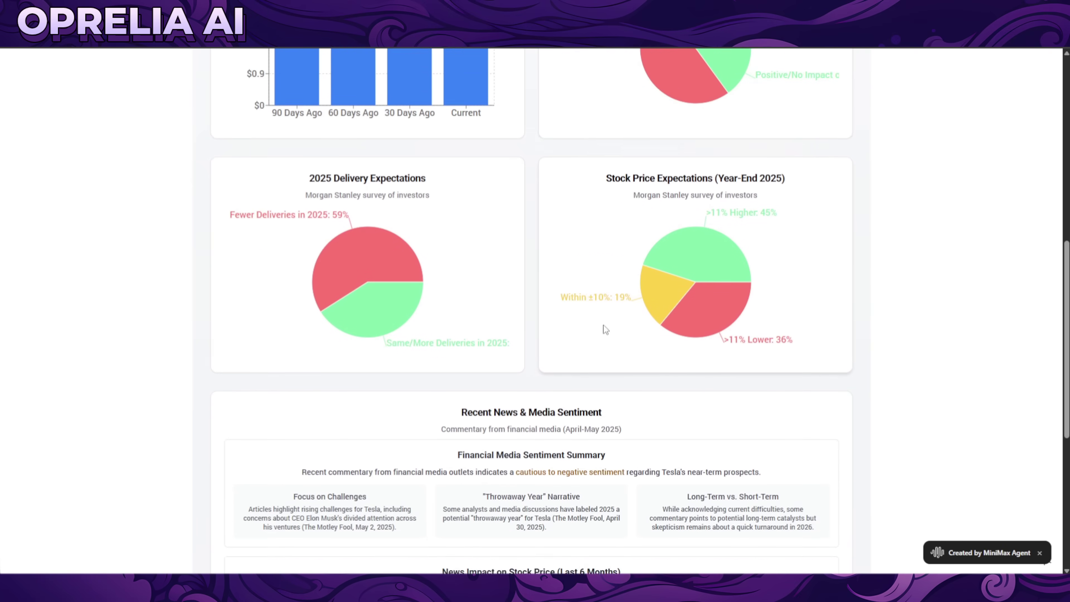
{"action": "scroll", "coordinate": [603, 326], "scroll_direction": "up", "scroll_amount": 12}
{"action": "scroll", "coordinate": [603, 325], "scroll_direction": "up", "scroll_amount": 4}
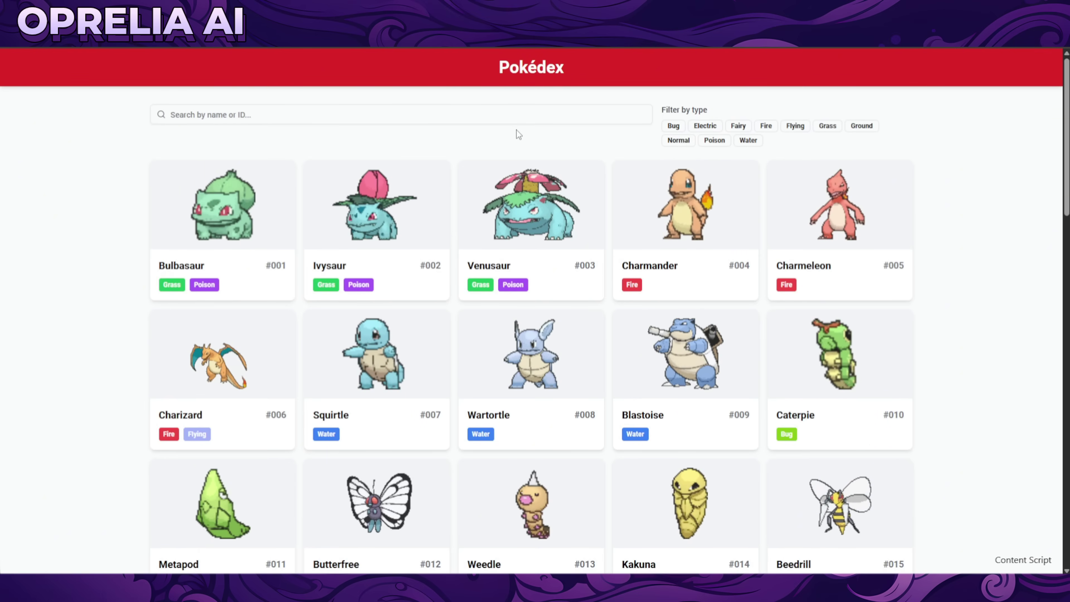
- Toggle the Electric type filter on and off, scroll the grid, and return to MiniMax Agent
{"action": "left_click", "coordinate": [705, 125]}
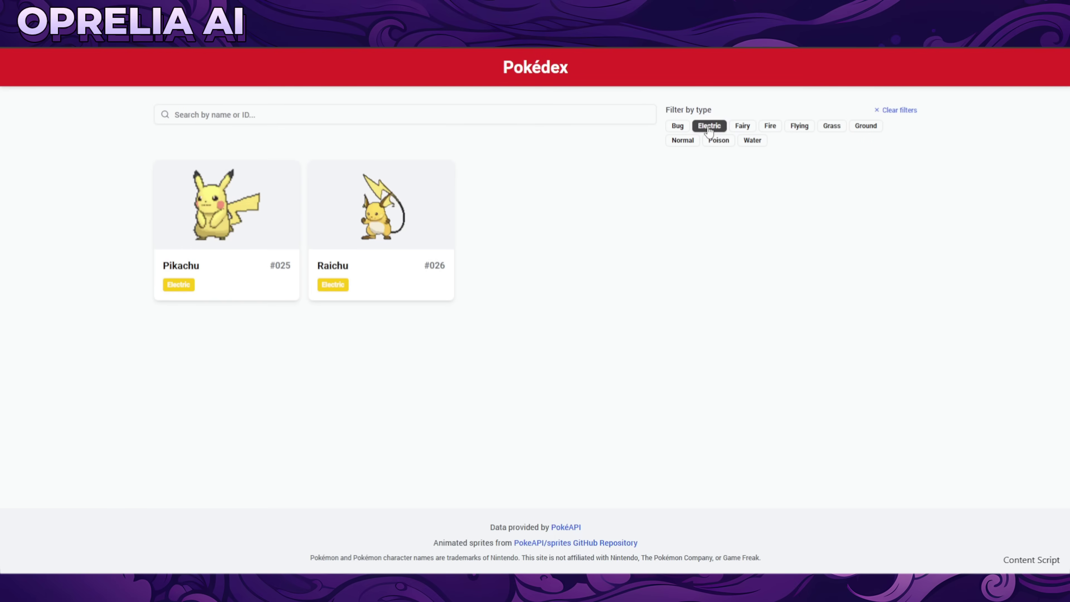
{"action": "left_click", "coordinate": [704, 125]}
{"action": "scroll", "coordinate": [674, 160], "scroll_direction": "down", "scroll_amount": 15}
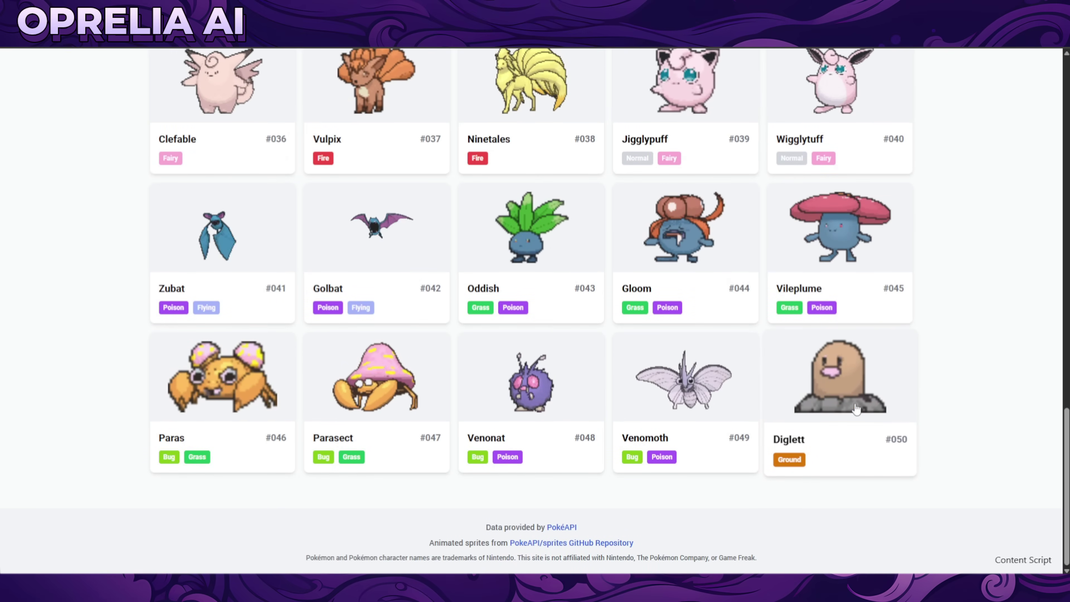
{"action": "scroll", "coordinate": [884, 382], "scroll_direction": "up", "scroll_amount": 5}
{"action": "scroll", "coordinate": [885, 379], "scroll_direction": "up", "scroll_amount": 20}
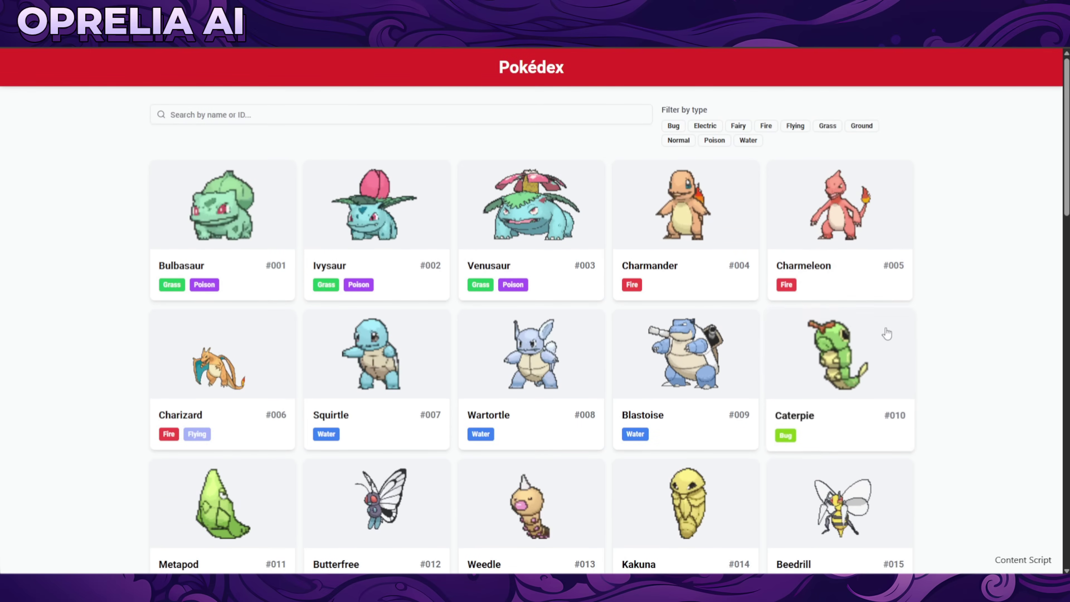
{"action": "key", "text": "ctrl+shift+Tab"}
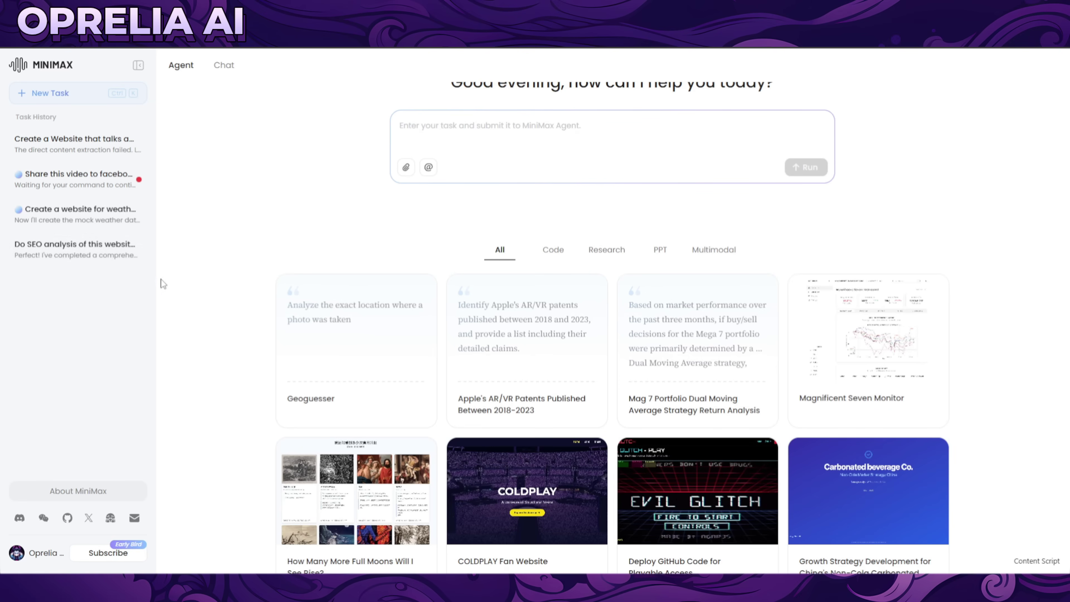
- Open the earlier 'Do SEO analysis' task and its SageRunner report
{"action": "left_click", "coordinate": [122, 250]}
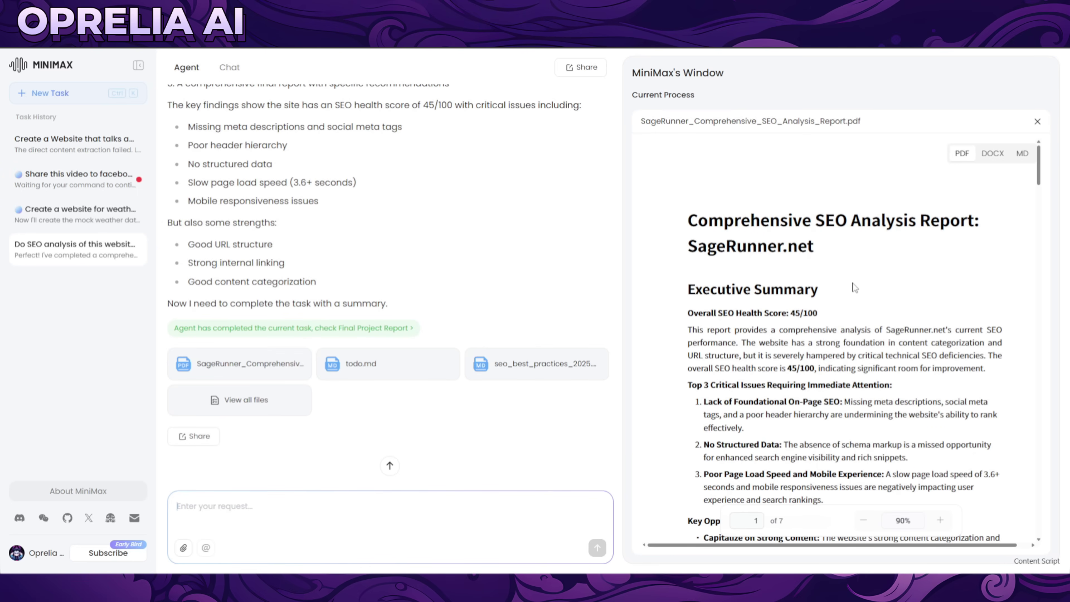
{"action": "scroll", "coordinate": [879, 256], "scroll_direction": "down", "scroll_amount": 4}
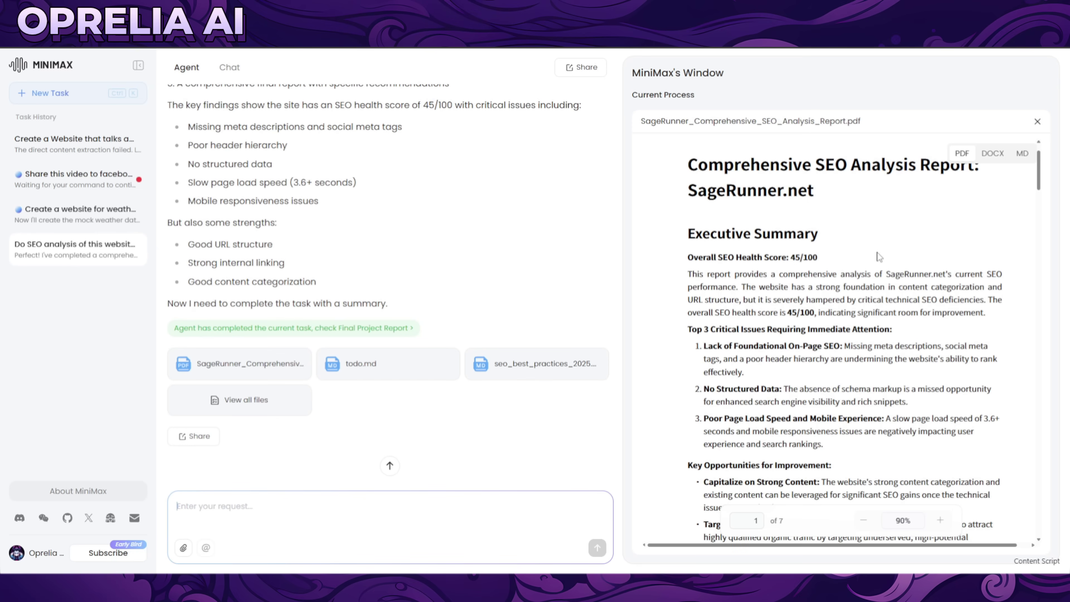
{"action": "scroll", "coordinate": [903, 225], "scroll_direction": "up", "scroll_amount": 3}
{"action": "scroll", "coordinate": [910, 226], "scroll_direction": "down", "scroll_amount": 1}
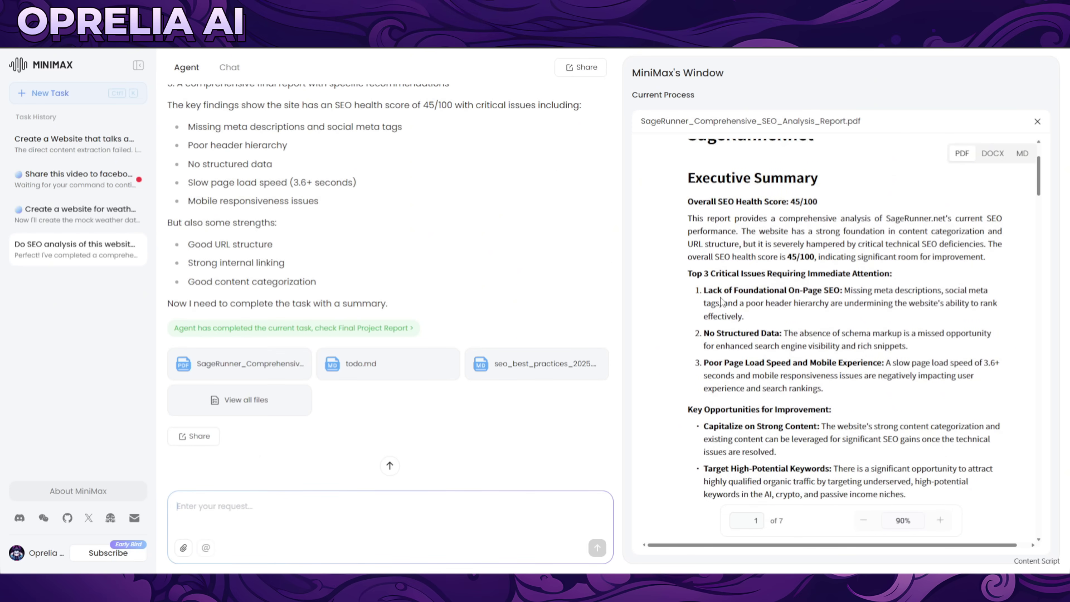
- Highlight the critical issues, meta descriptions, header hierarchy and structured data passages
{"action": "left_click_drag", "start_coordinate": [803, 303], "coordinate": [688, 273]}
{"action": "left_click", "coordinate": [737, 289]}
{"action": "left_click_drag", "start_coordinate": [873, 294], "coordinate": [918, 291]}
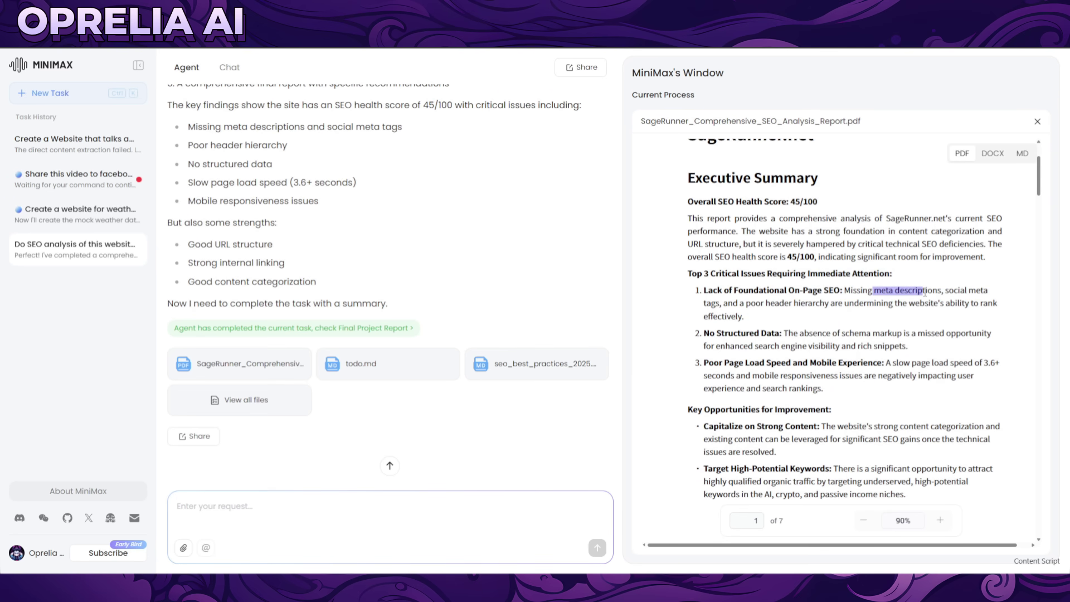
{"action": "left_click", "coordinate": [925, 293]}
{"action": "left_click_drag", "start_coordinate": [754, 303], "coordinate": [819, 304]}
{"action": "left_click", "coordinate": [820, 304]}
{"action": "scroll", "coordinate": [825, 302], "scroll_direction": "down", "scroll_amount": 3}
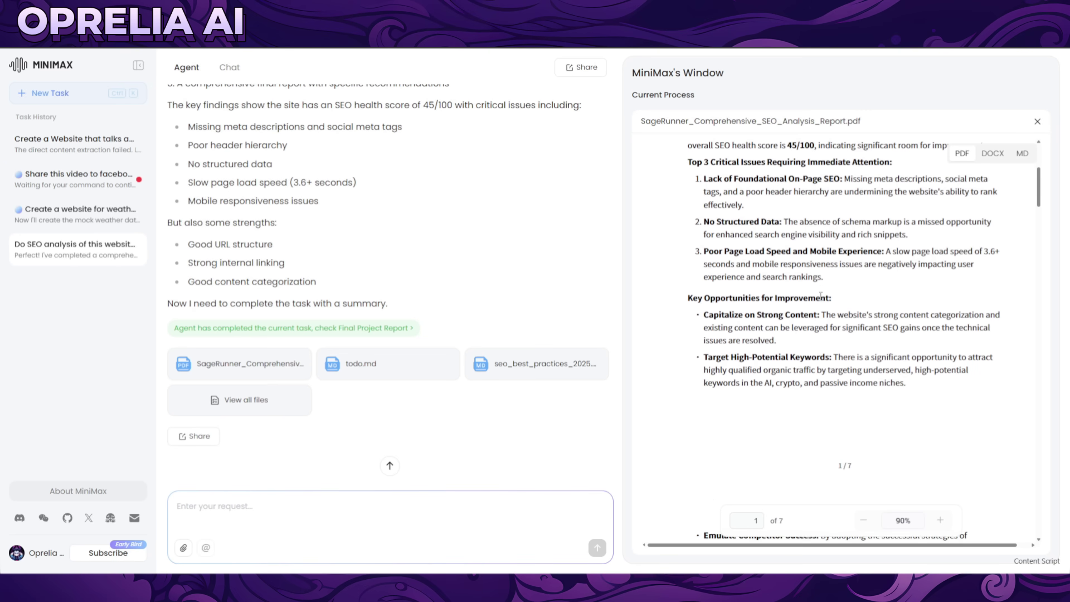
{"action": "left_click_drag", "start_coordinate": [795, 230], "coordinate": [860, 236]}
{"action": "left_click", "coordinate": [842, 237]}
- Scroll through the rest of the 7-page SEO report and back up
{"action": "scroll", "coordinate": [946, 262], "scroll_direction": "down", "scroll_amount": 5}
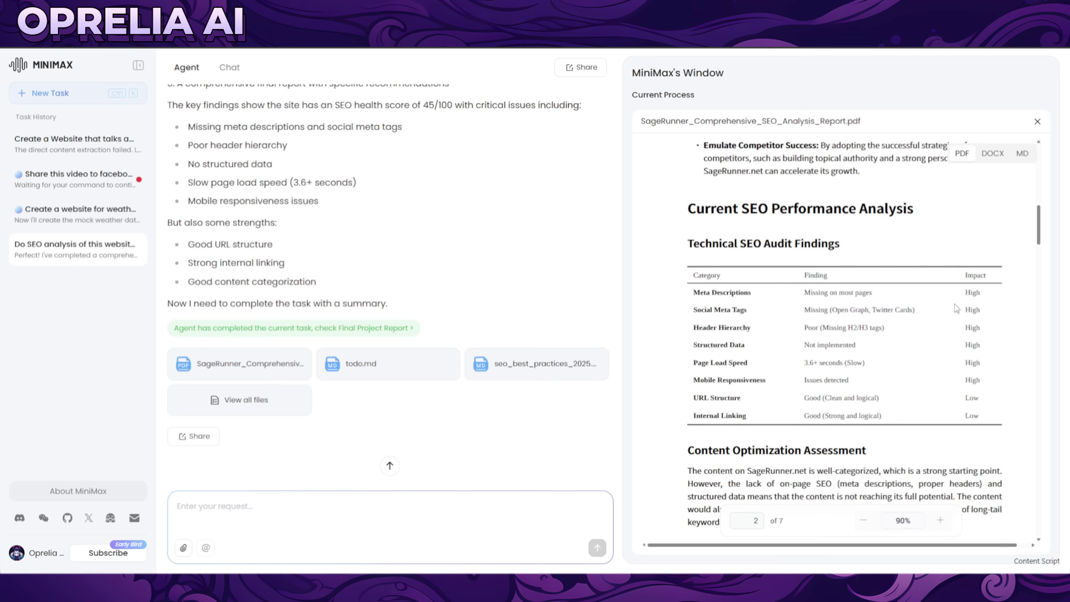
{"action": "scroll", "coordinate": [892, 336], "scroll_direction": "down", "scroll_amount": 3}
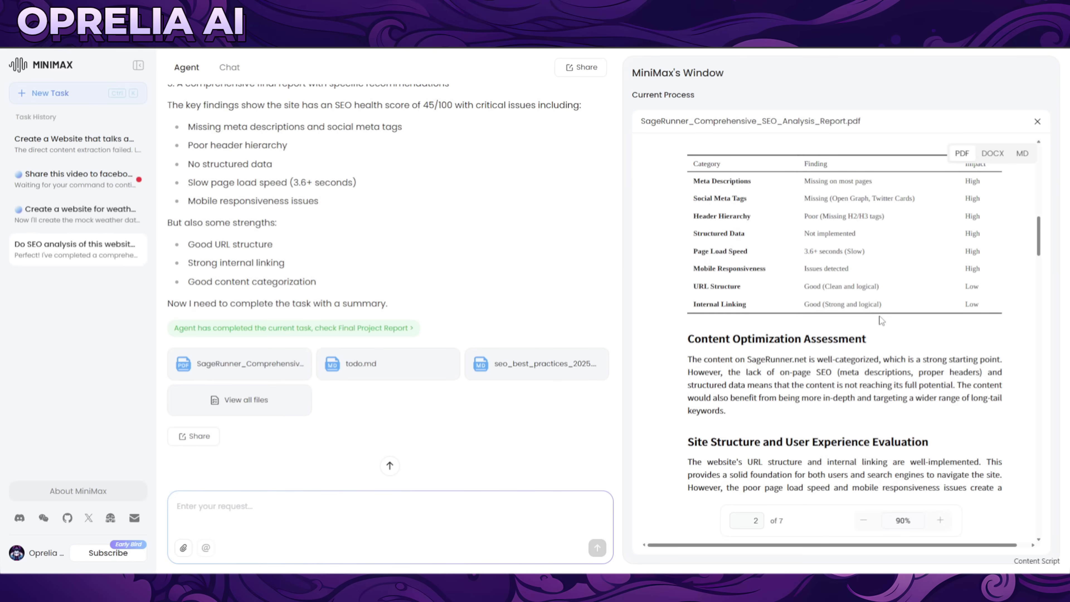
{"action": "scroll", "coordinate": [881, 320], "scroll_direction": "down", "scroll_amount": 7}
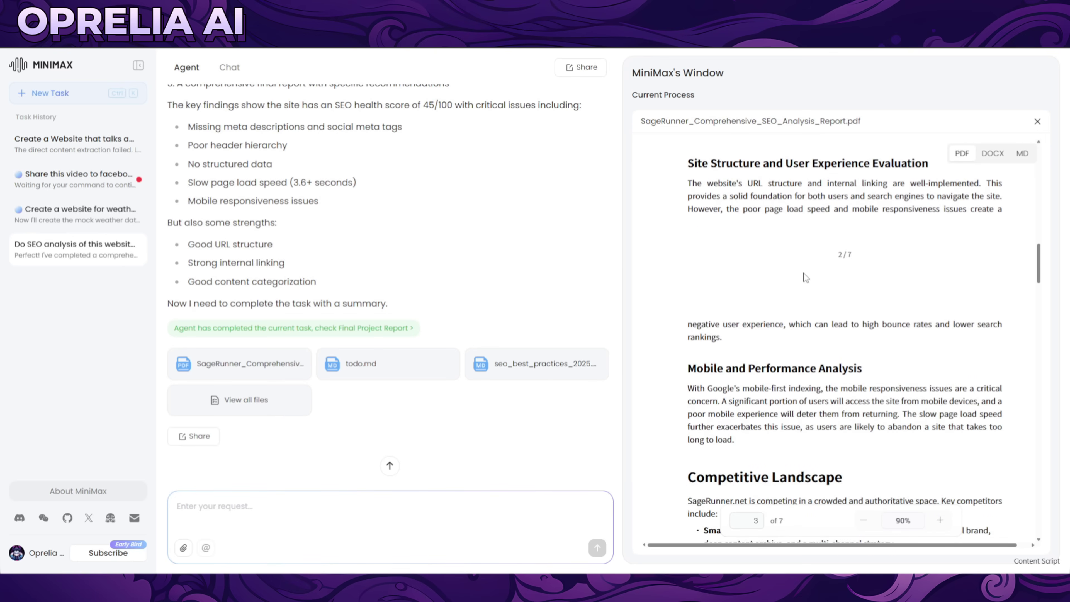
{"action": "scroll", "coordinate": [827, 326], "scroll_direction": "down", "scroll_amount": 4}
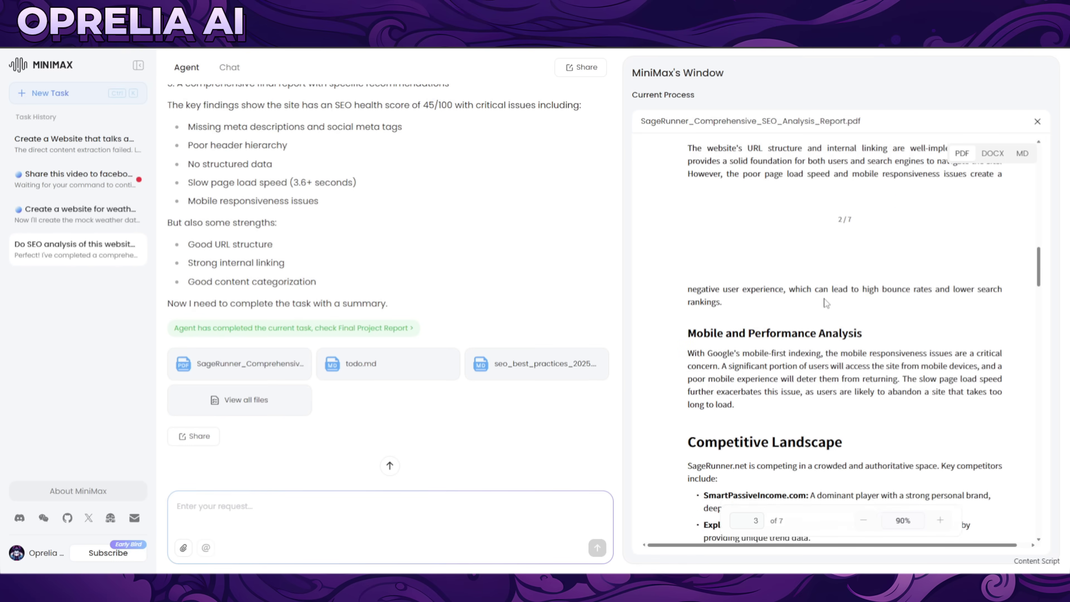
{"action": "scroll", "coordinate": [825, 300], "scroll_direction": "down", "scroll_amount": 4}
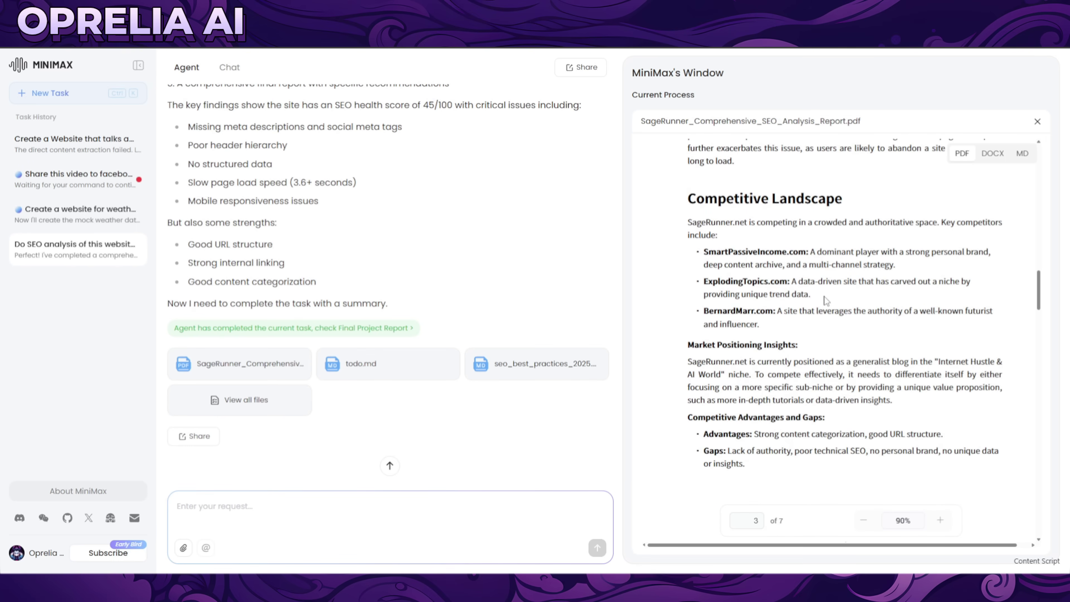
{"action": "scroll", "coordinate": [825, 304], "scroll_direction": "up", "scroll_amount": 3}
{"action": "scroll", "coordinate": [828, 297], "scroll_direction": "down", "scroll_amount": 20}
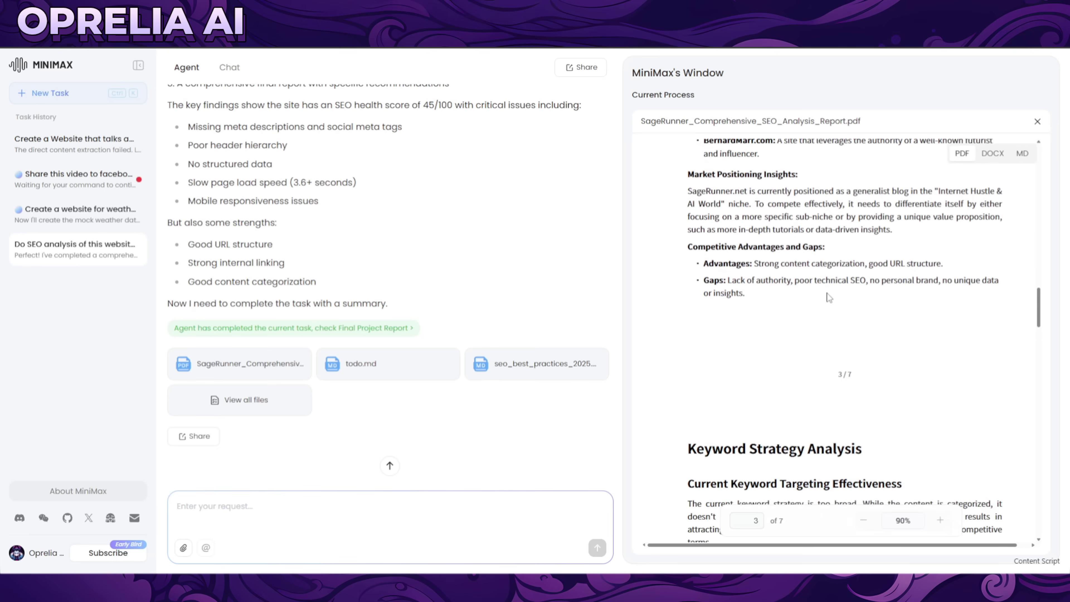
{"action": "scroll", "coordinate": [828, 297], "scroll_direction": "down", "scroll_amount": 4}
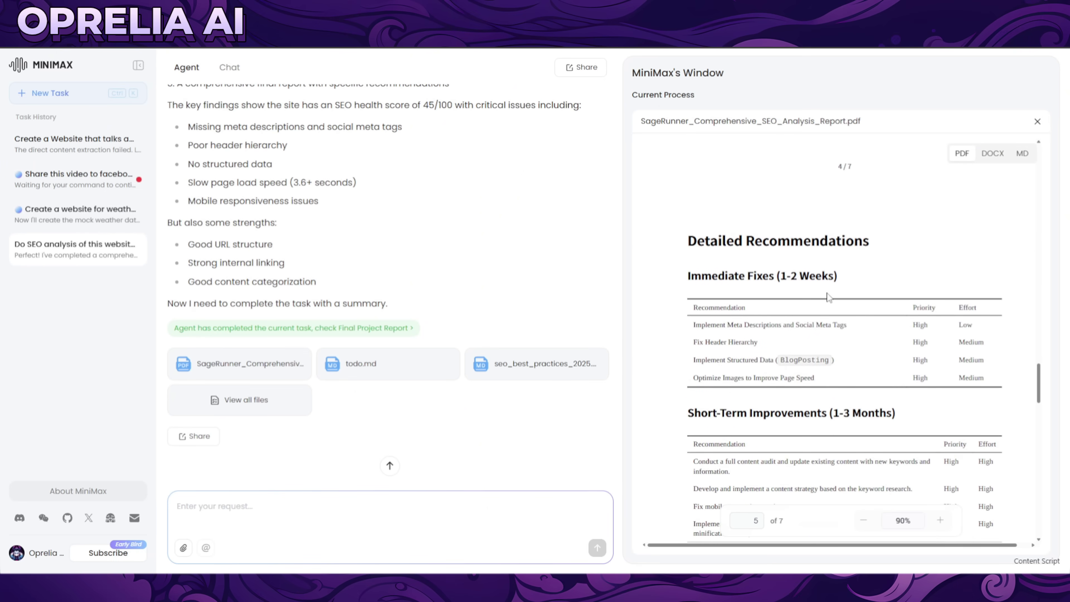
{"action": "scroll", "coordinate": [828, 297], "scroll_direction": "down", "scroll_amount": 5}
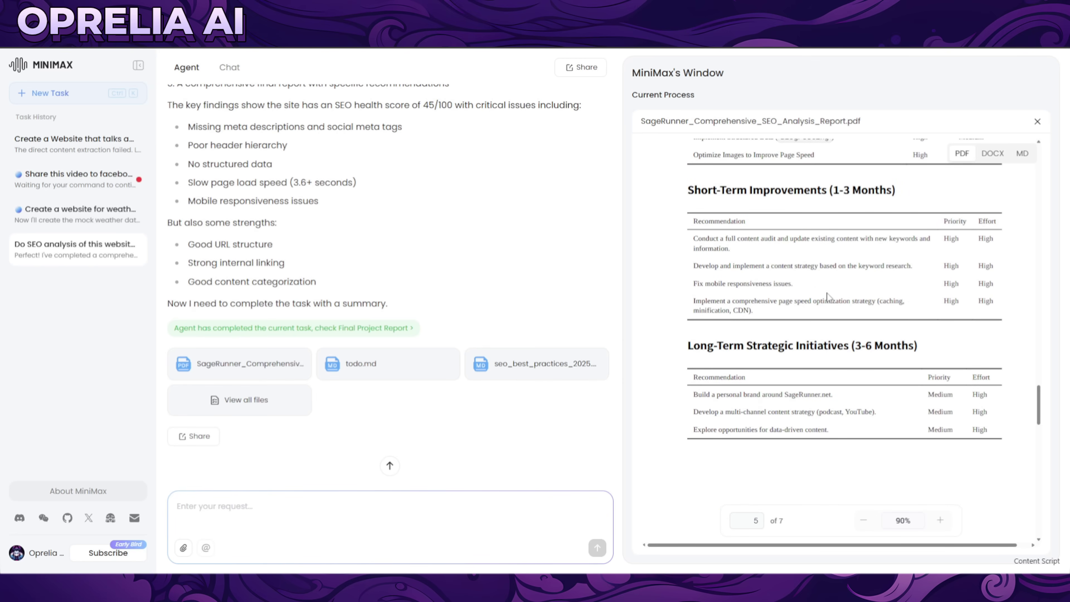
{"action": "scroll", "coordinate": [832, 303], "scroll_direction": "down", "scroll_amount": 13}
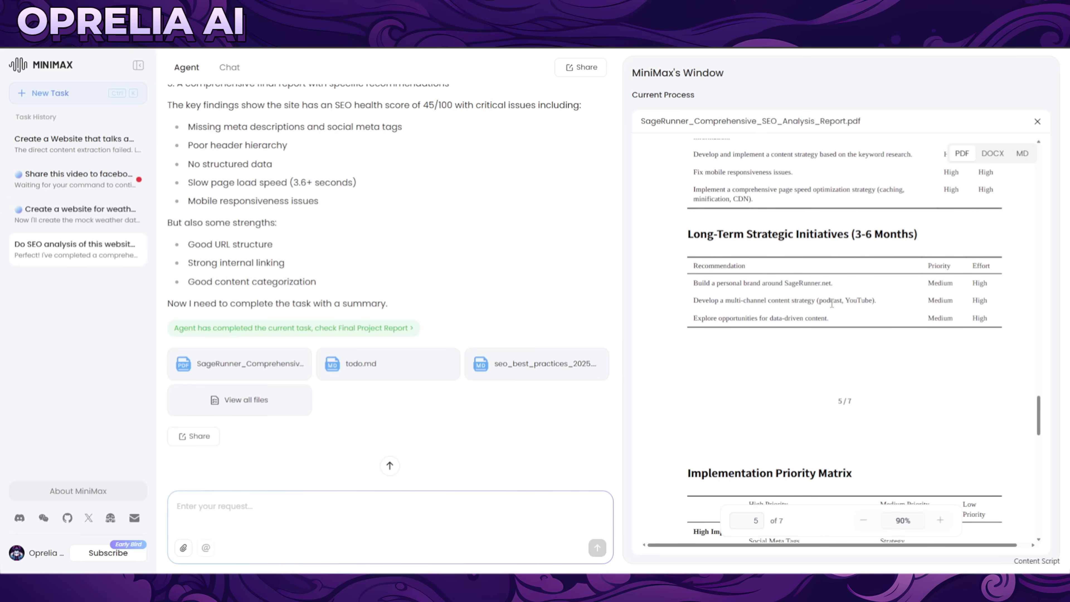
{"action": "scroll", "coordinate": [832, 302], "scroll_direction": "down", "scroll_amount": 7}
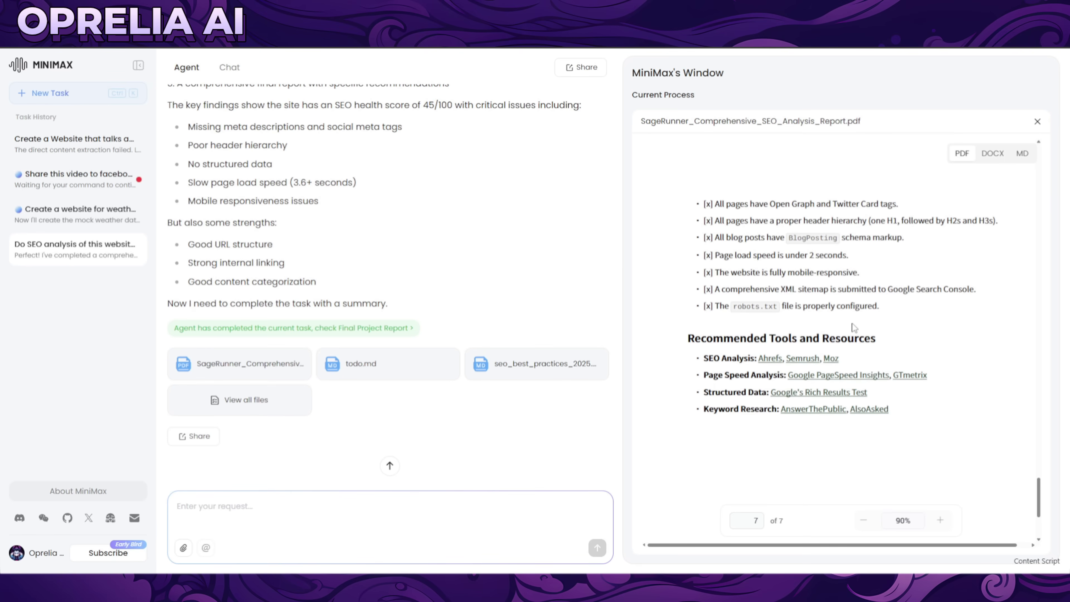
{"action": "scroll", "coordinate": [863, 324], "scroll_direction": "down", "scroll_amount": 4}
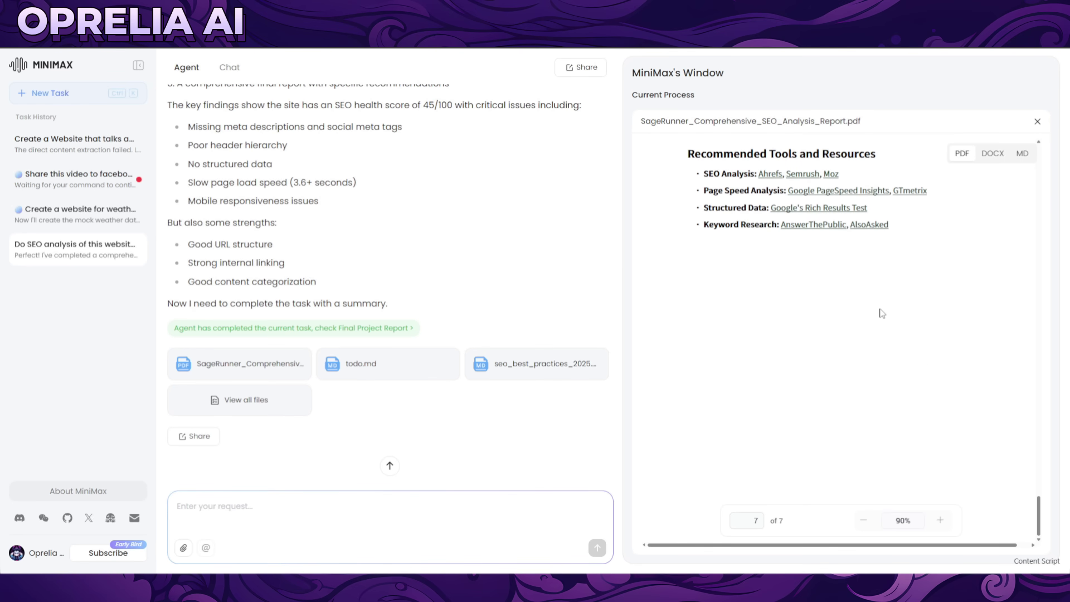
{"action": "scroll", "coordinate": [819, 332], "scroll_direction": "up", "scroll_amount": 10}
{"action": "scroll", "coordinate": [746, 333], "scroll_direction": "up", "scroll_amount": 10}
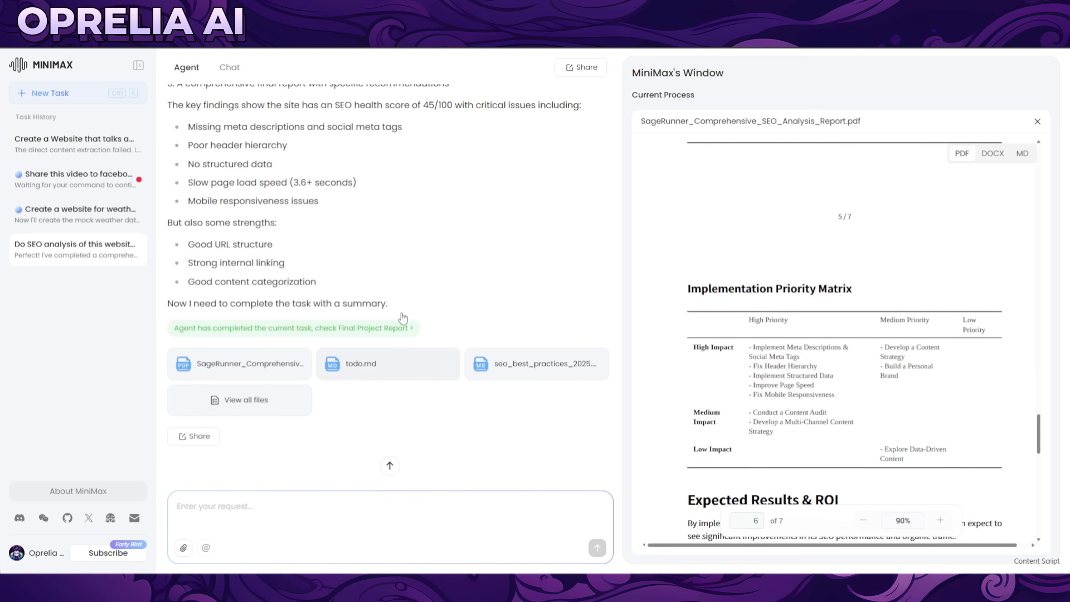
{"action": "scroll", "coordinate": [449, 301], "scroll_direction": "up", "scroll_amount": 10}
- Scroll the SEO chat up to its first message, then open 'Create a website for weather'
{"action": "scroll", "coordinate": [556, 346], "scroll_direction": "up", "scroll_amount": 15}
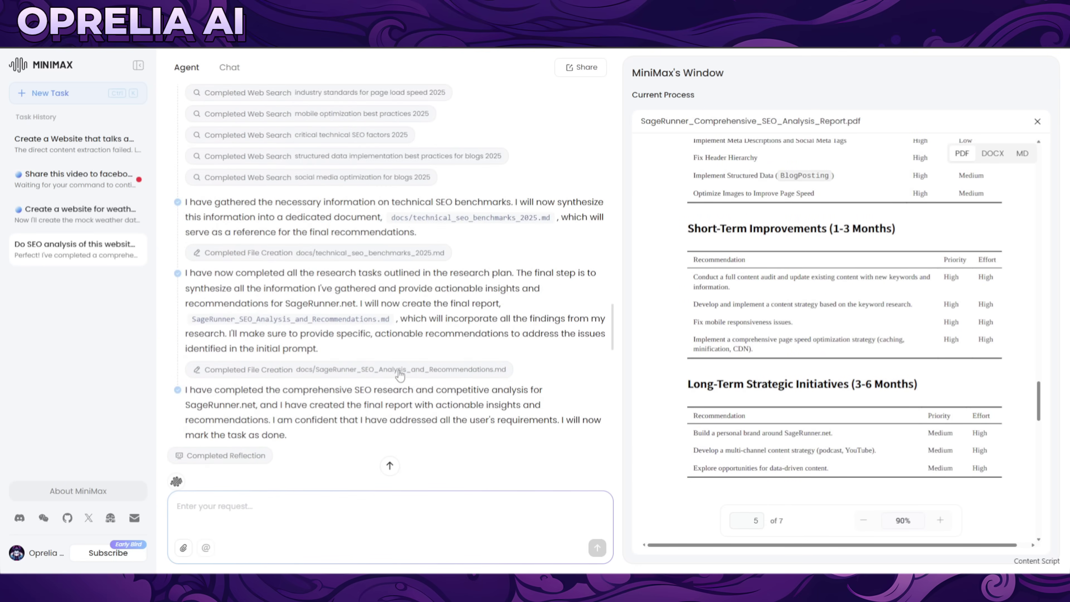
{"action": "scroll", "coordinate": [283, 297], "scroll_direction": "up", "scroll_amount": 15}
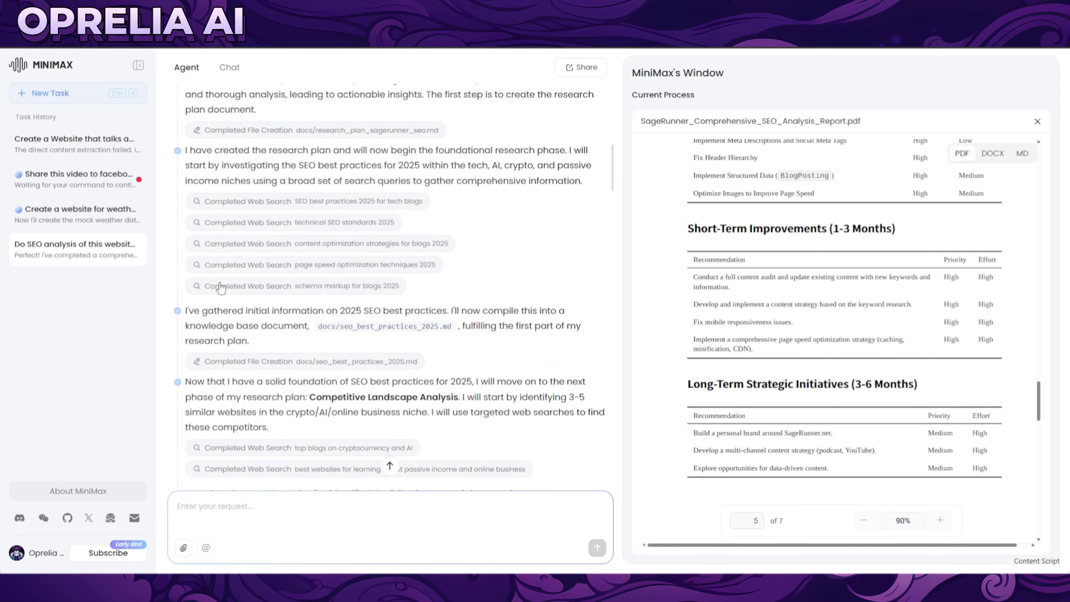
{"action": "scroll", "coordinate": [417, 316], "scroll_direction": "up", "scroll_amount": 3}
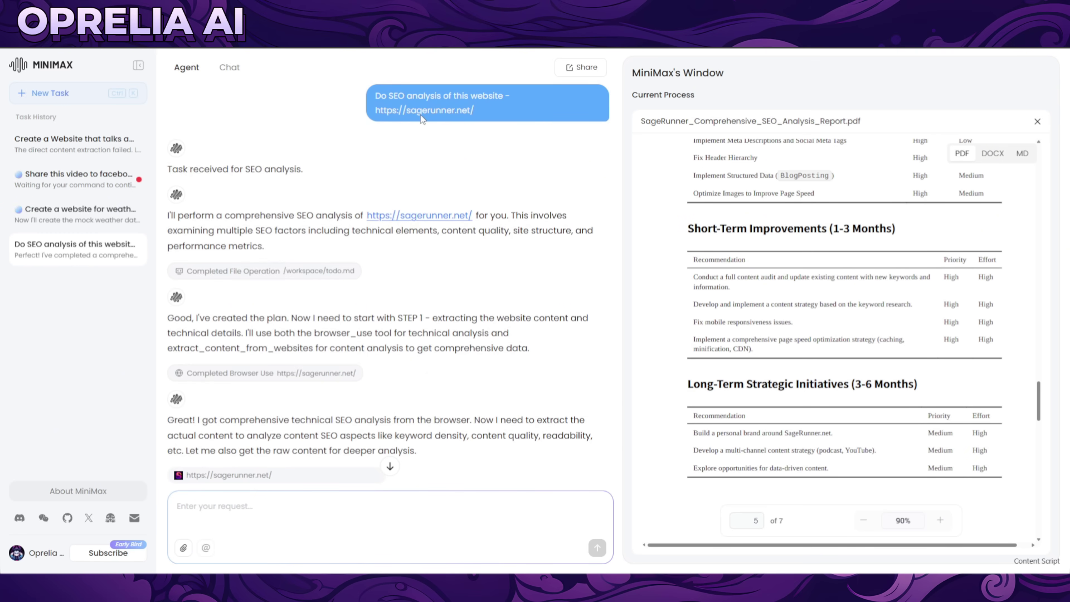
{"action": "left_click", "coordinate": [80, 214]}
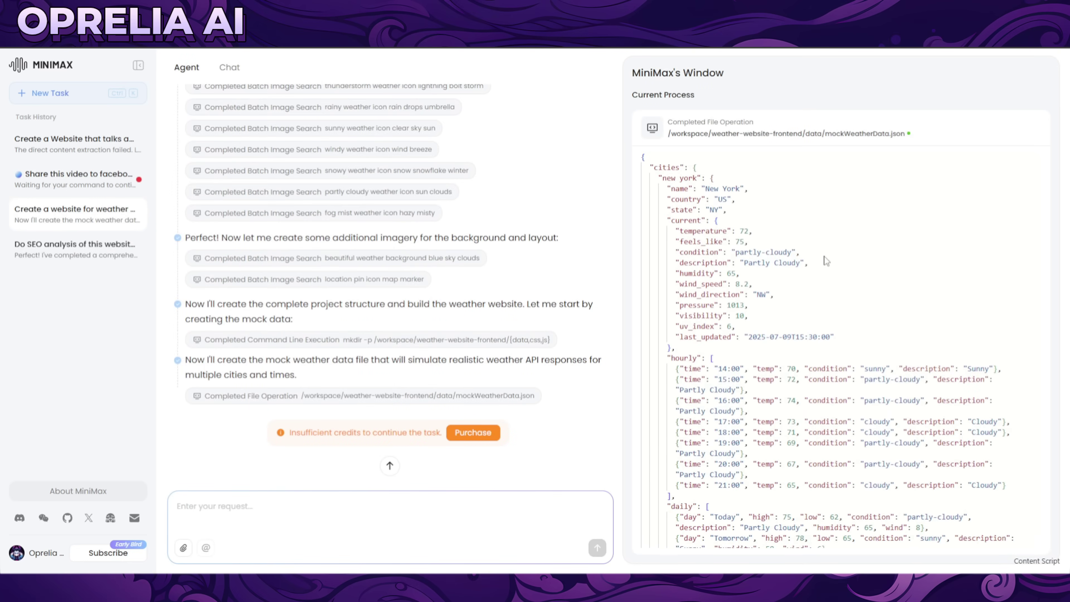
- Review mockWeatherData.json and the insufficient-credits warning, then bring up the Purchase plans
{"action": "scroll", "coordinate": [826, 261], "scroll_direction": "down", "scroll_amount": 15}
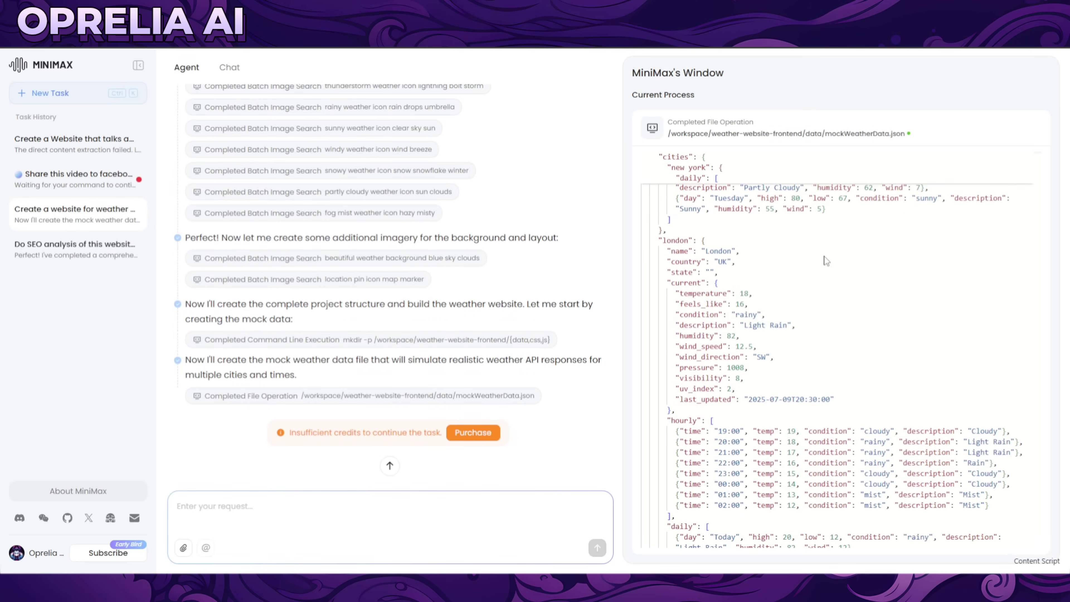
{"action": "scroll", "coordinate": [826, 261], "scroll_direction": "down", "scroll_amount": 10}
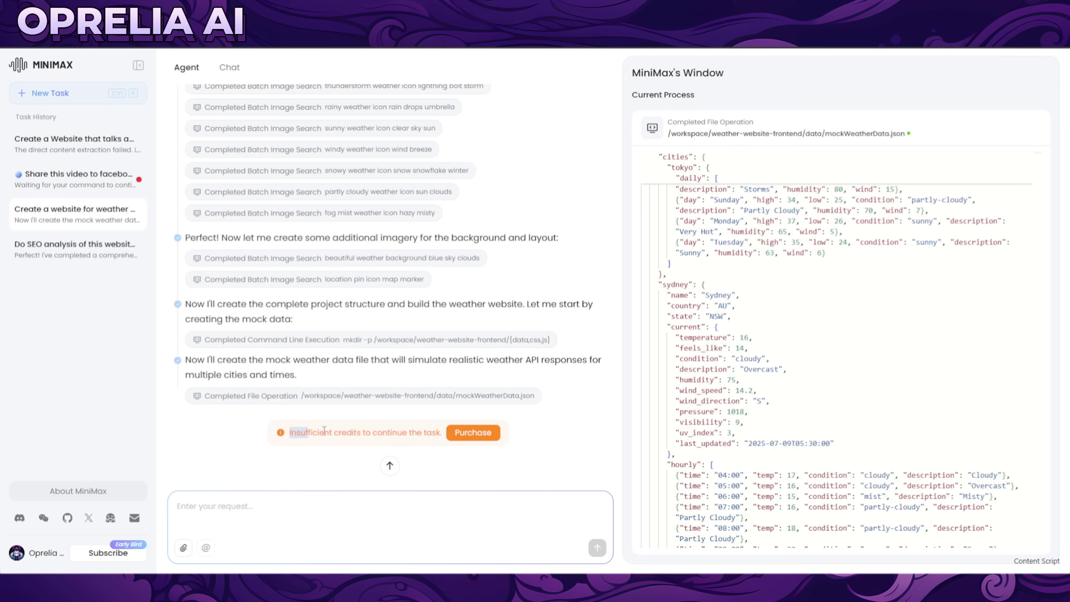
{"action": "left_click_drag", "start_coordinate": [288, 433], "coordinate": [419, 436]}
{"action": "left_click", "coordinate": [449, 434]}
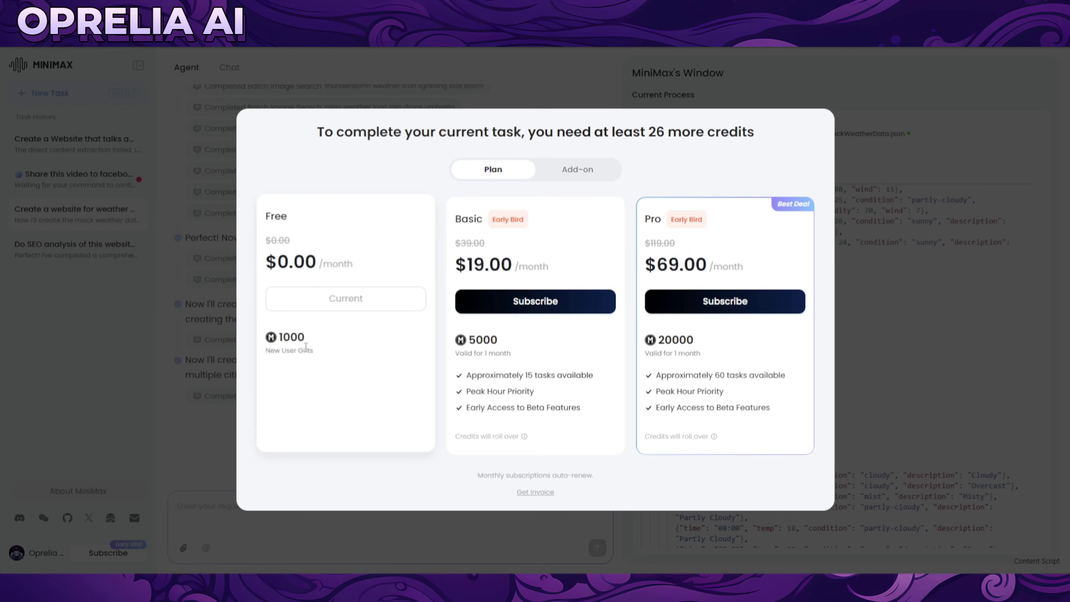
{"action": "double_click", "coordinate": [287, 337]}
{"action": "left_click", "coordinate": [311, 351]}
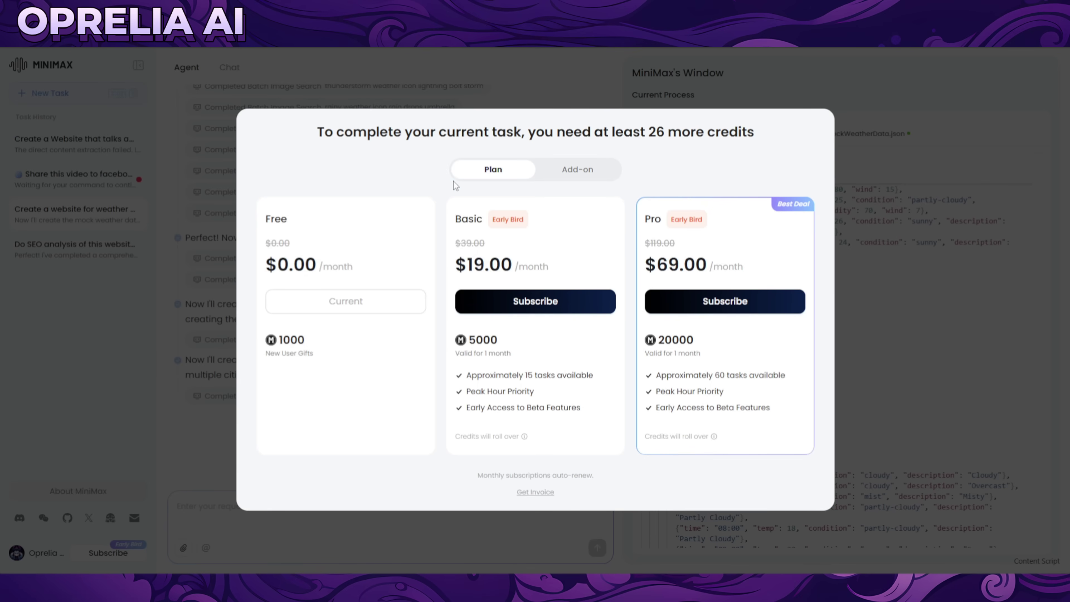
{"action": "left_click_drag", "start_coordinate": [468, 262], "coordinate": [740, 267]}
{"action": "left_click", "coordinate": [609, 279]}
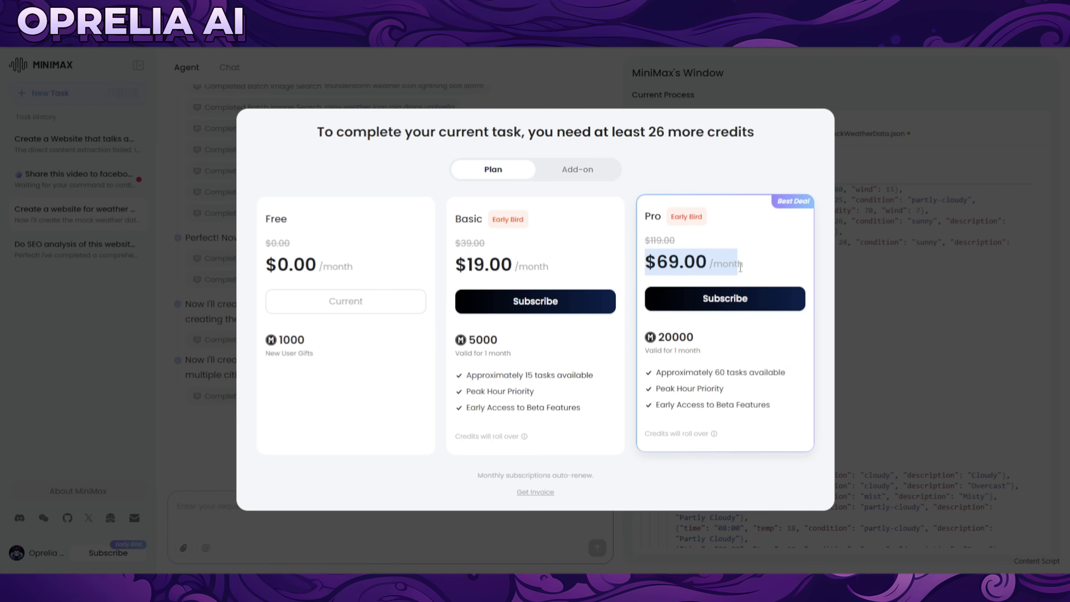
{"action": "left_click", "coordinate": [740, 266]}
{"action": "left_click_drag", "start_coordinate": [524, 373], "coordinate": [586, 409]}
{"action": "left_click", "coordinate": [586, 409]}
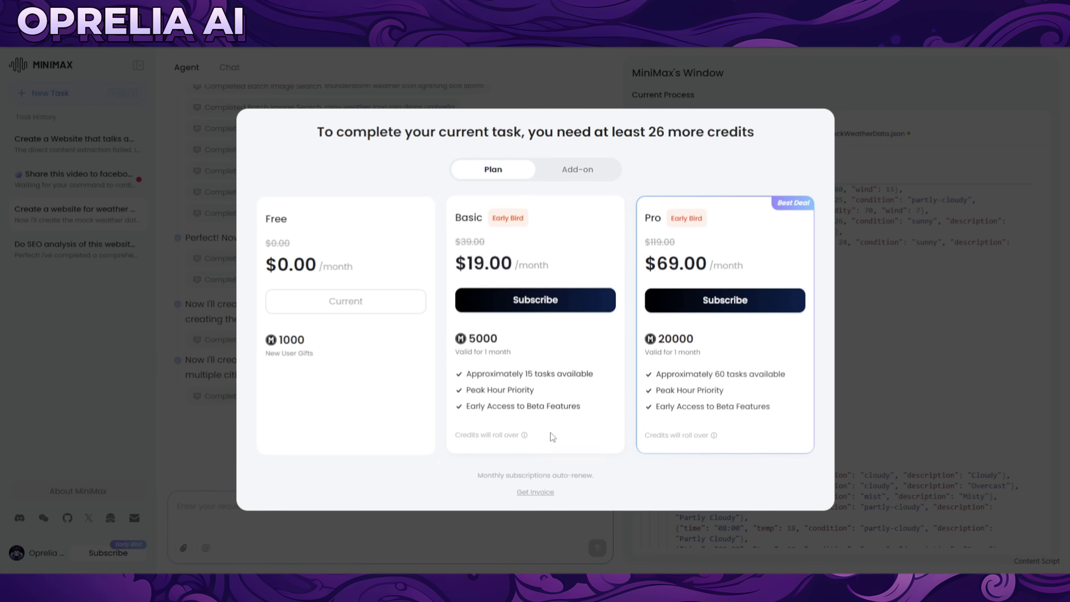
{"action": "left_click", "coordinate": [594, 170]}
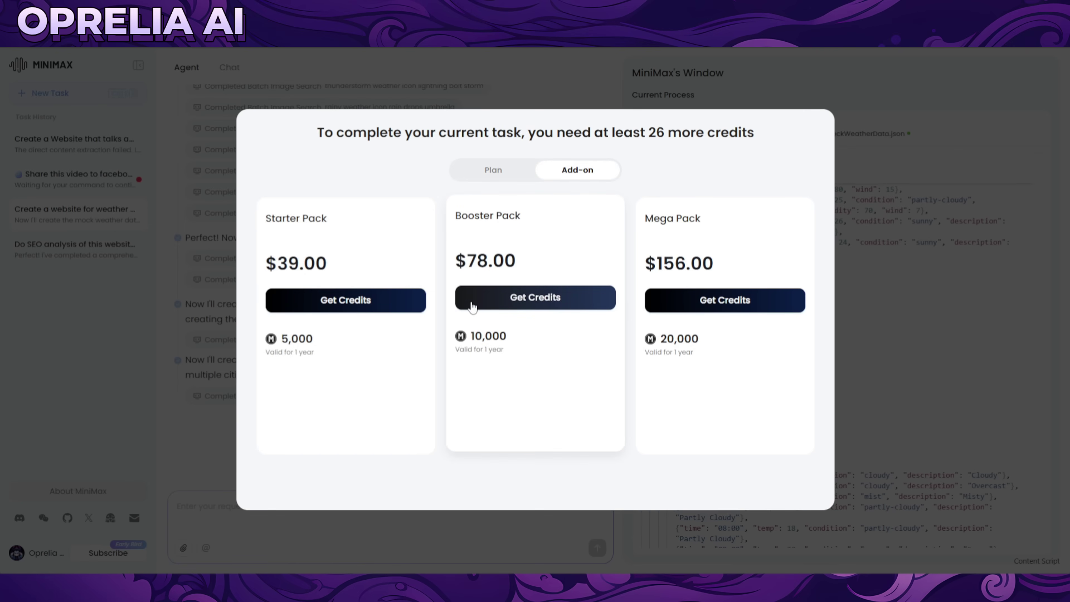
{"action": "left_click", "coordinate": [518, 170]}
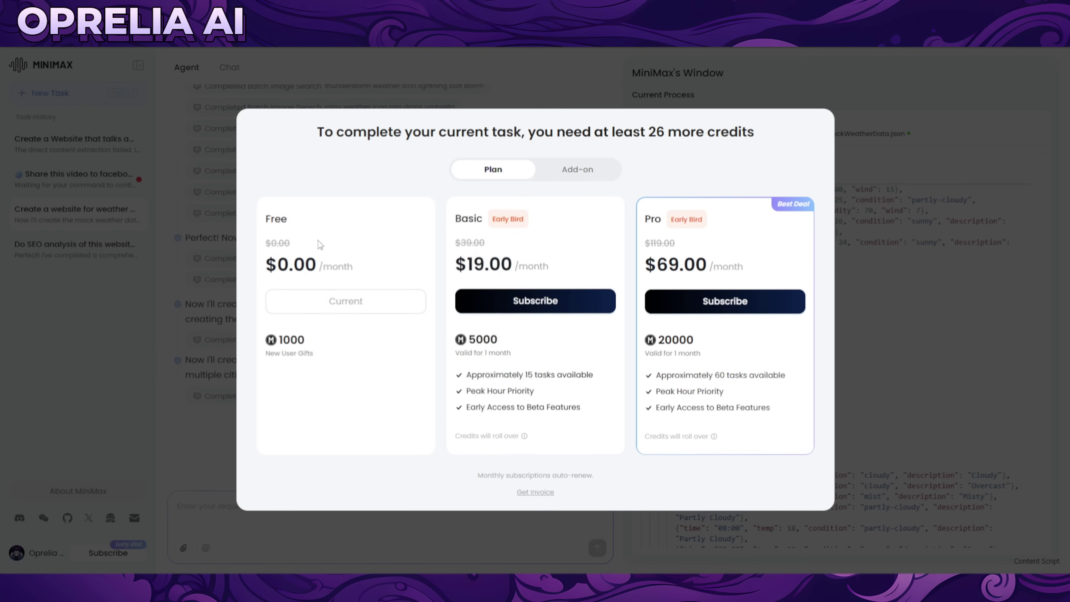
- Close the credits offer and open the 'Share this video to facebook' task
{"action": "left_click", "coordinate": [137, 303]}
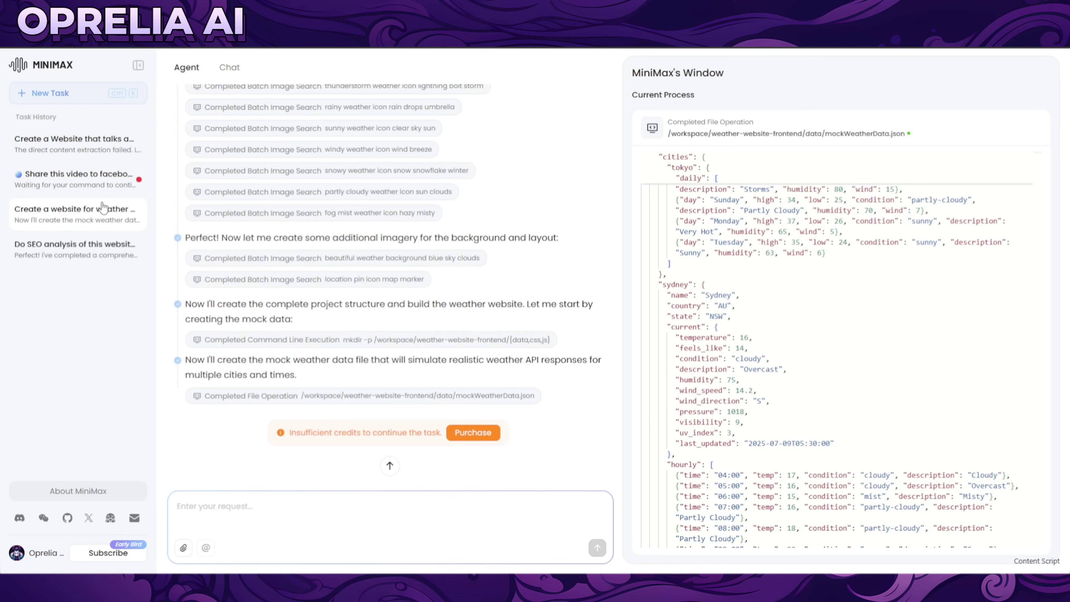
{"action": "left_click", "coordinate": [95, 193]}
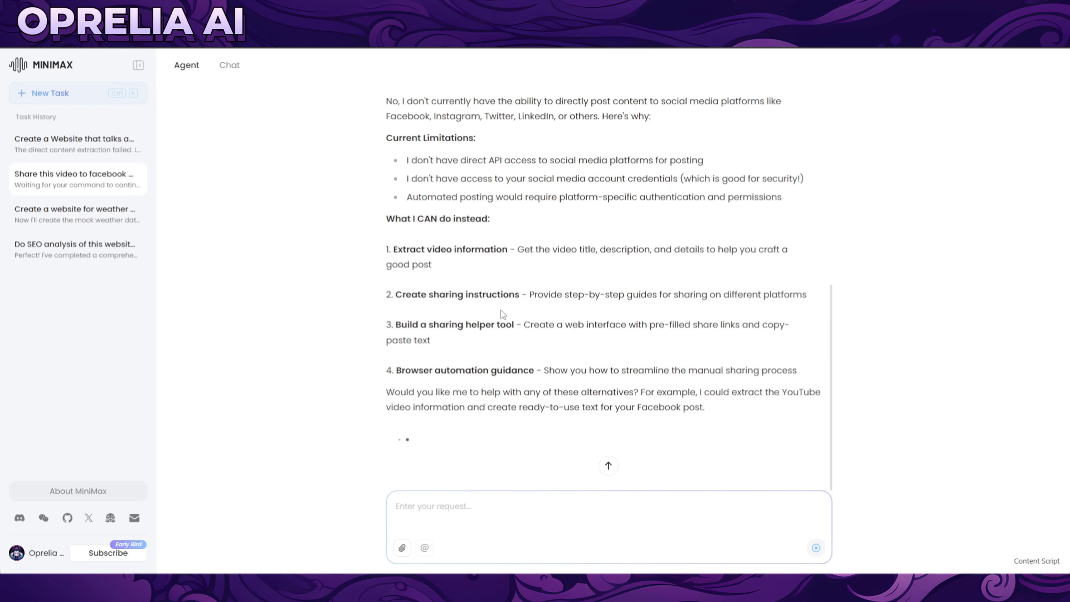
{"action": "scroll", "coordinate": [585, 343], "scroll_direction": "up", "scroll_amount": 6}
{"action": "scroll", "coordinate": [585, 344], "scroll_direction": "up", "scroll_amount": 2}
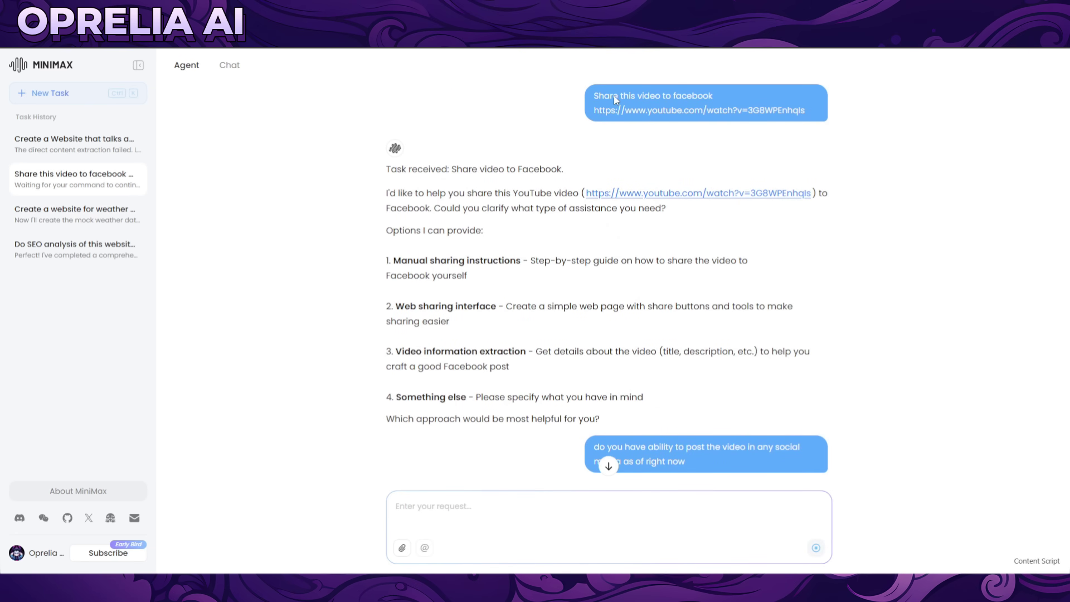
- Read through the chat, highlighting the social platforms named in the agent's reply
{"action": "left_click_drag", "start_coordinate": [613, 96], "coordinate": [751, 108]}
{"action": "left_click", "coordinate": [758, 114]}
{"action": "scroll", "coordinate": [605, 149], "scroll_direction": "down", "scroll_amount": 6}
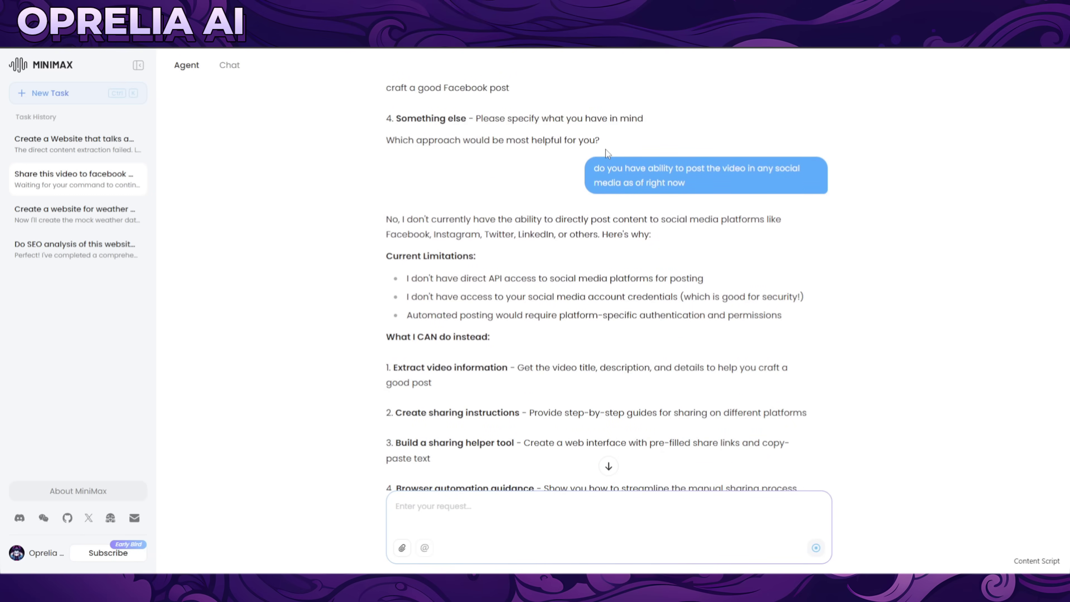
{"action": "scroll", "coordinate": [605, 149], "scroll_direction": "down", "scroll_amount": 3}
{"action": "scroll", "coordinate": [605, 152], "scroll_direction": "up", "scroll_amount": 2}
{"action": "scroll", "coordinate": [605, 149], "scroll_direction": "up", "scroll_amount": 2}
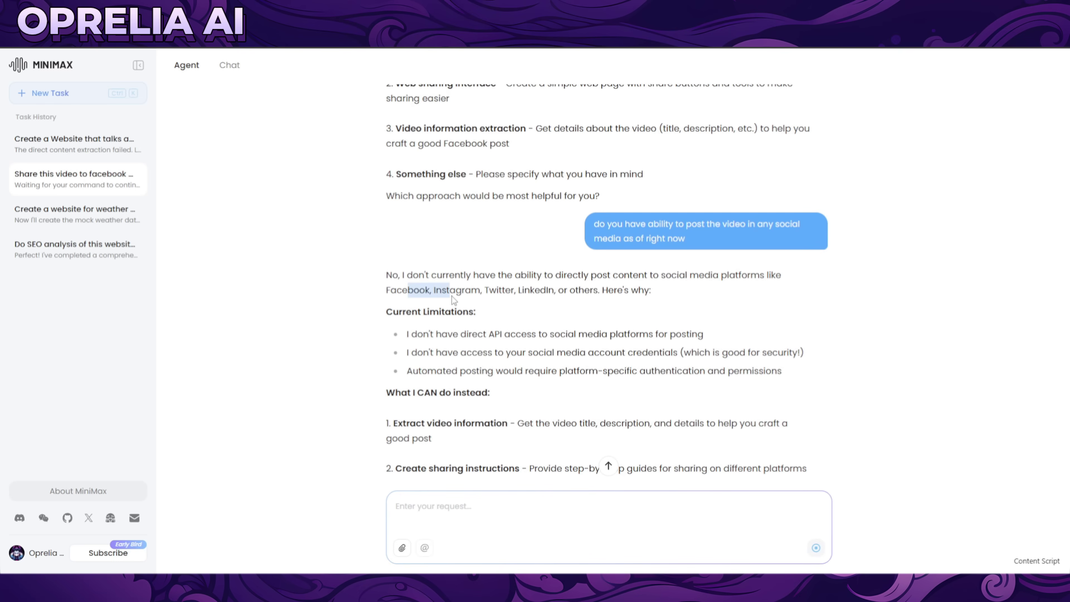
{"action": "left_click_drag", "start_coordinate": [450, 296], "coordinate": [504, 294]}
{"action": "left_click", "coordinate": [554, 295]}
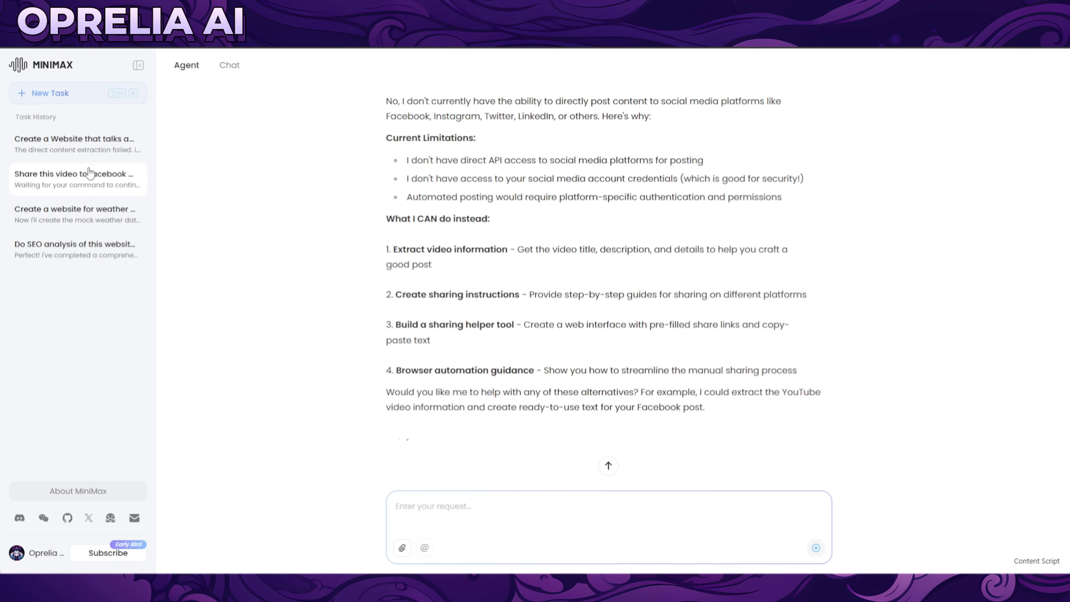
- Open the stalled 'Create a Website that talks about…' task and review its original request text
{"action": "left_click", "coordinate": [101, 144]}
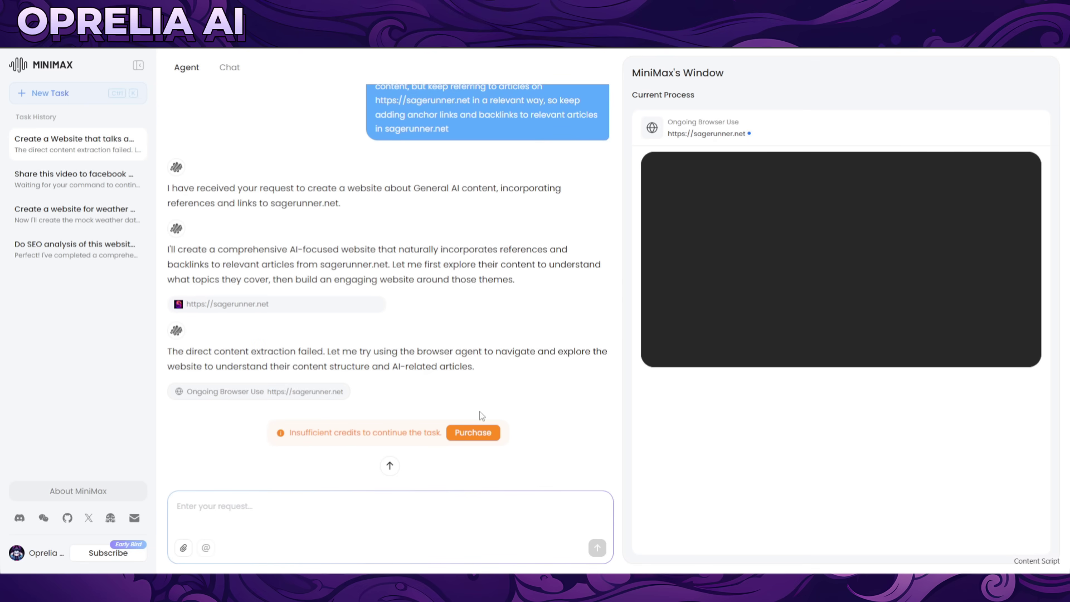
{"action": "scroll", "coordinate": [464, 398], "scroll_direction": "up", "scroll_amount": 1}
{"action": "left_click_drag", "start_coordinate": [372, 93], "coordinate": [511, 111]}
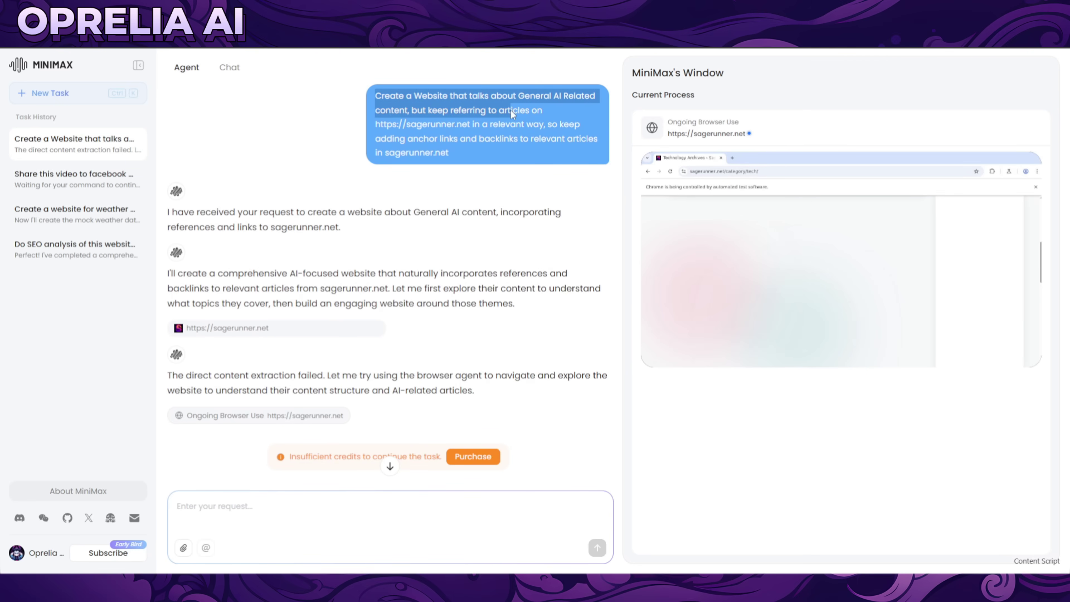
{"action": "left_click_drag", "start_coordinate": [584, 119], "coordinate": [492, 120]}
{"action": "left_click", "coordinate": [415, 111]}
{"action": "left_click", "coordinate": [480, 116]}
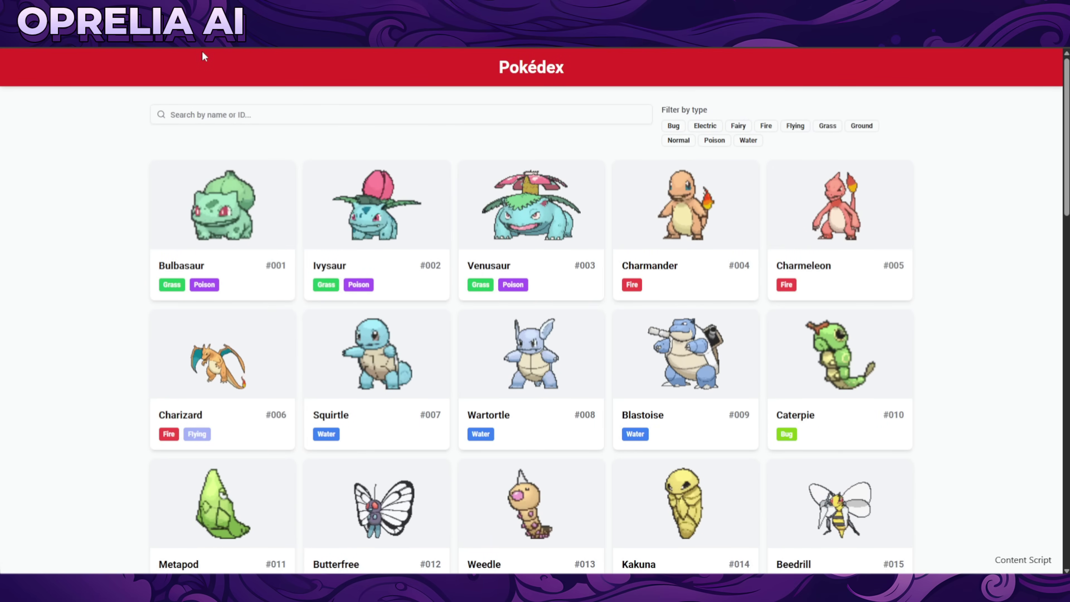
- Scroll through the Pokédex sample site and open its PokéAPI data source link
{"action": "scroll", "coordinate": [478, 214], "scroll_direction": "down", "scroll_amount": 15}
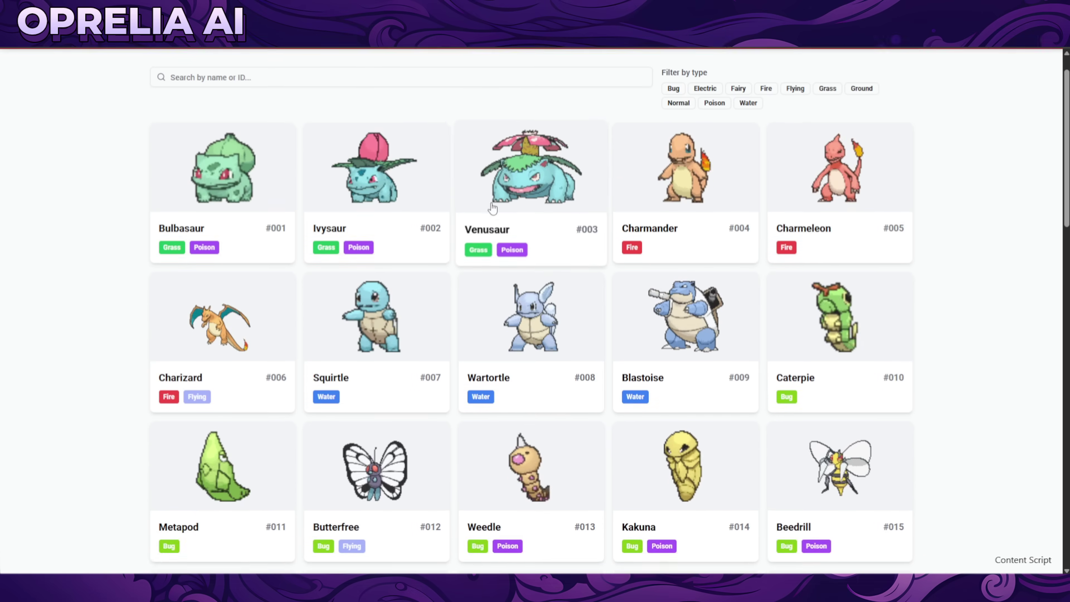
{"action": "scroll", "coordinate": [621, 233], "scroll_direction": "down", "scroll_amount": 8}
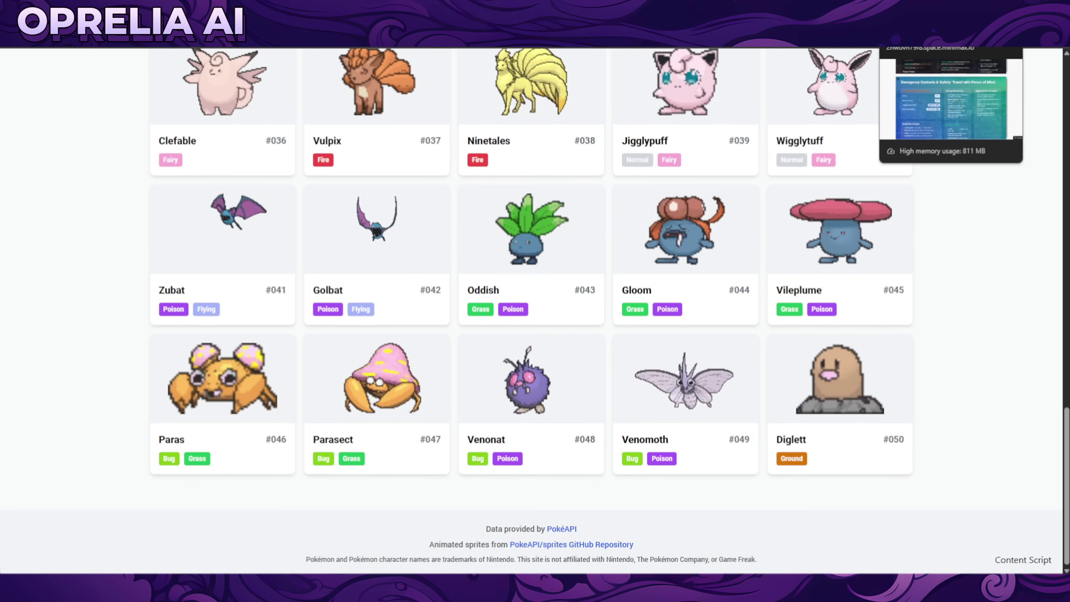
{"action": "left_click", "coordinate": [568, 528]}
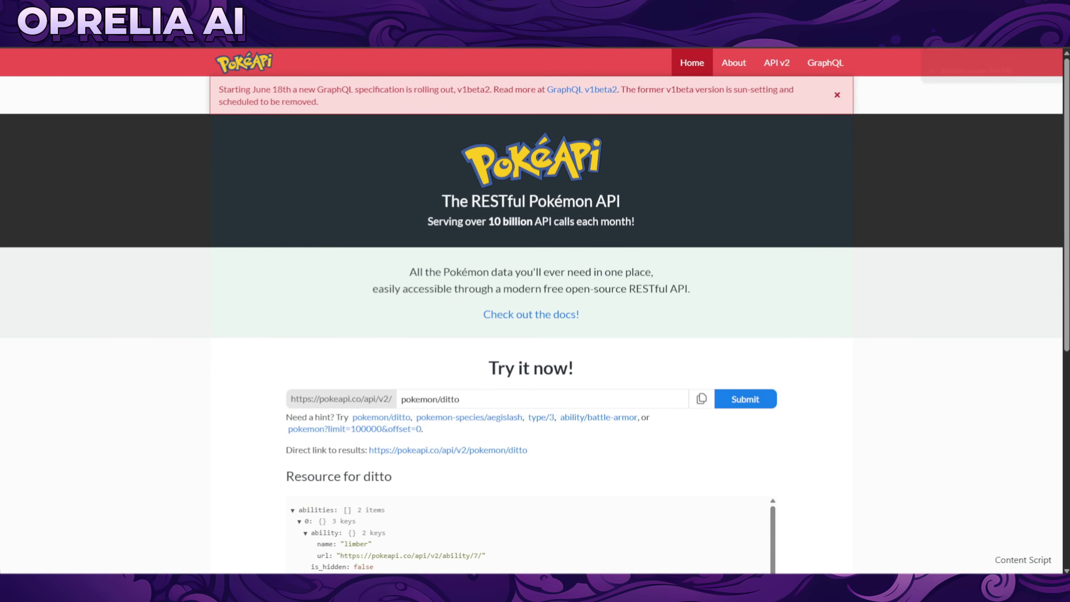
- Go through the open sample-site tabs, including the Japan travel slides, back to the MiniMax Agent chat
{"action": "left_click", "coordinate": [969, 38]}
{"action": "left_click", "coordinate": [927, 38]}
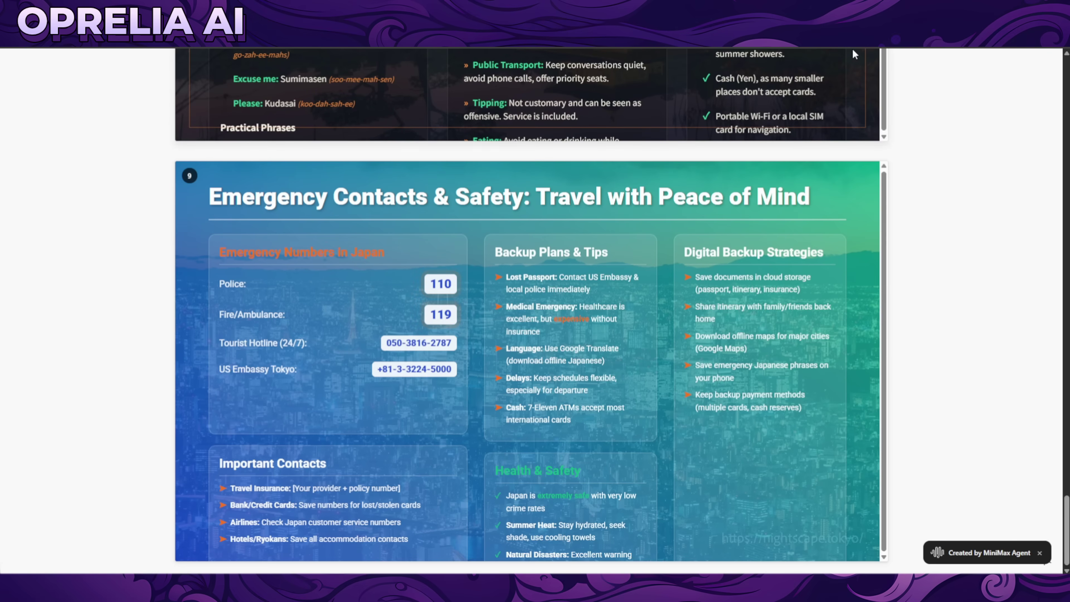
{"action": "left_click", "coordinate": [851, 38]}
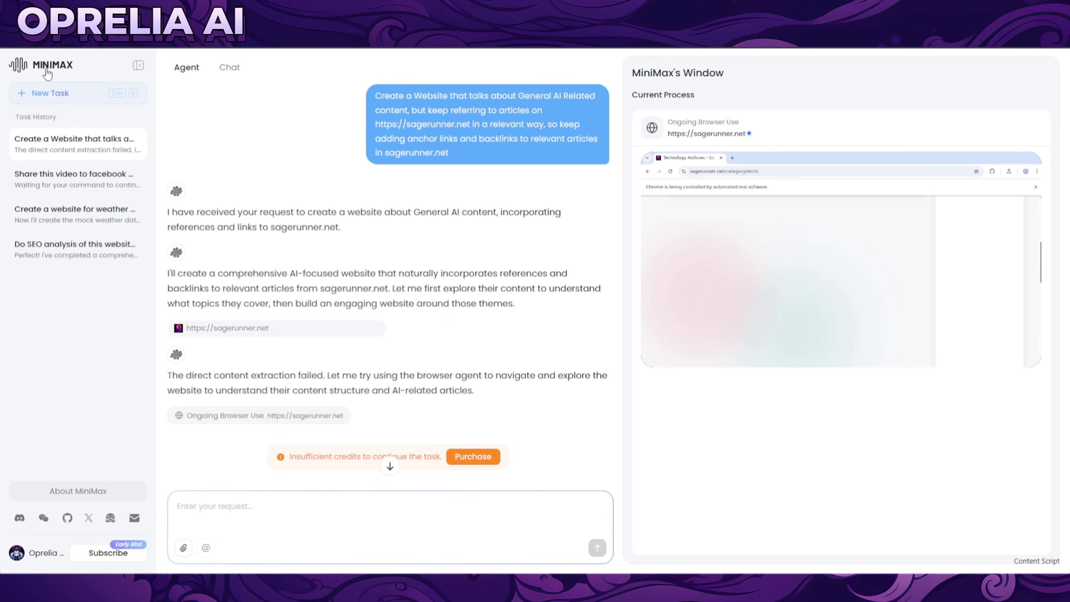
- Start a New Task to show the empty prompt above the sample project gallery
{"action": "left_click", "coordinate": [68, 90]}
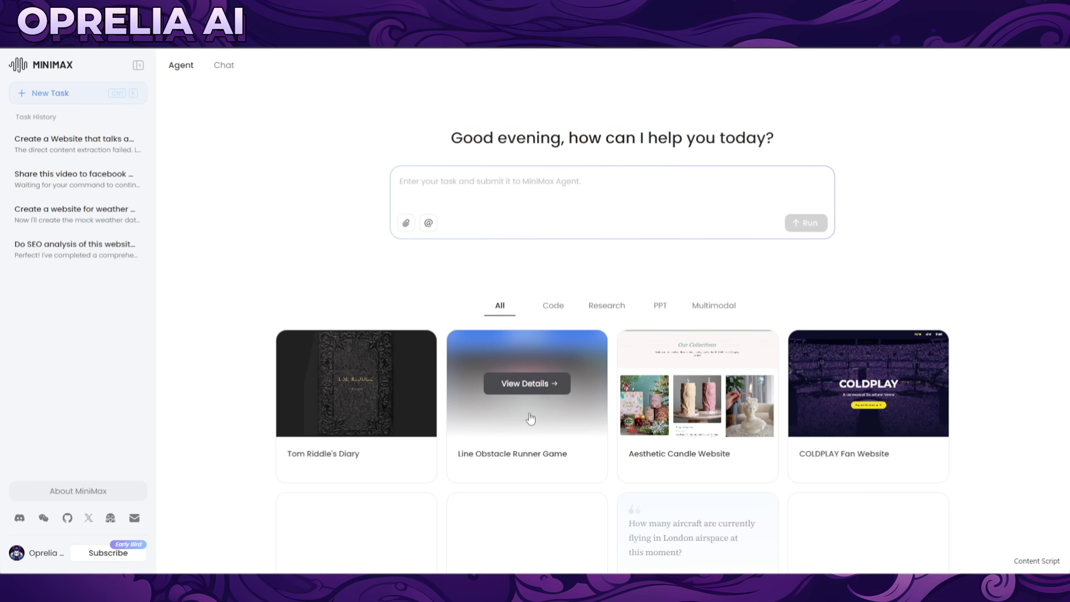
- Open the Line Obstacle Runner Game showcase and skip its replay to the finished result
{"action": "left_click", "coordinate": [527, 383]}
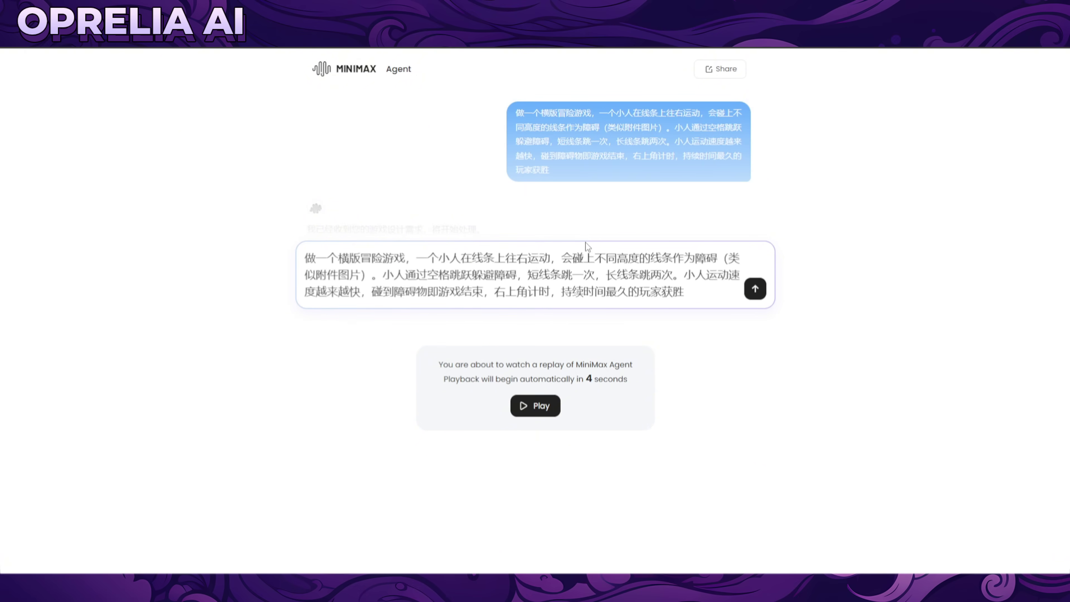
{"action": "left_click", "coordinate": [548, 396]}
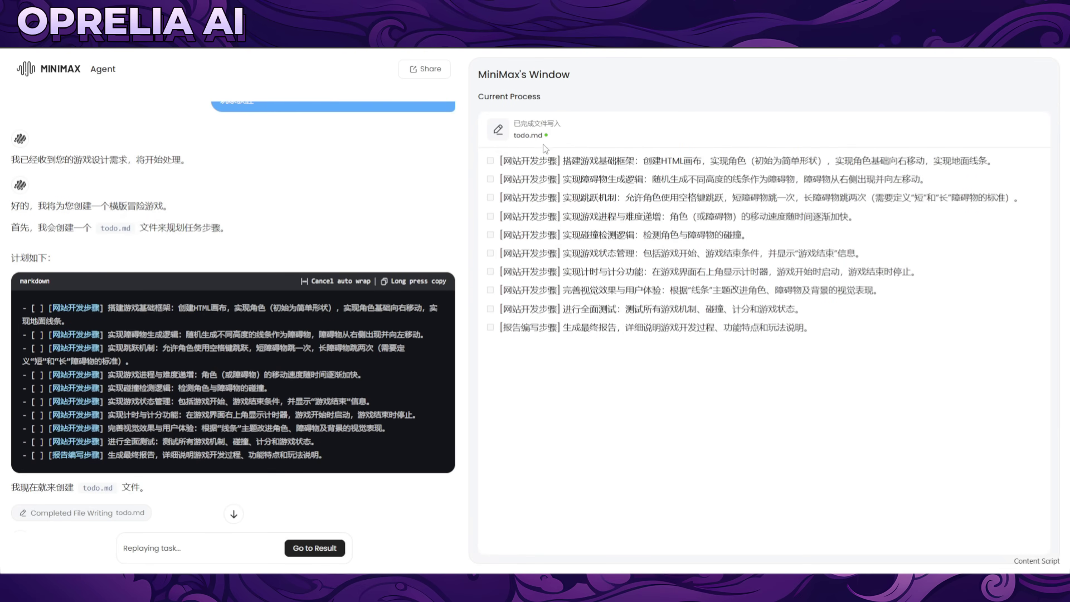
{"action": "left_click", "coordinate": [340, 548]}
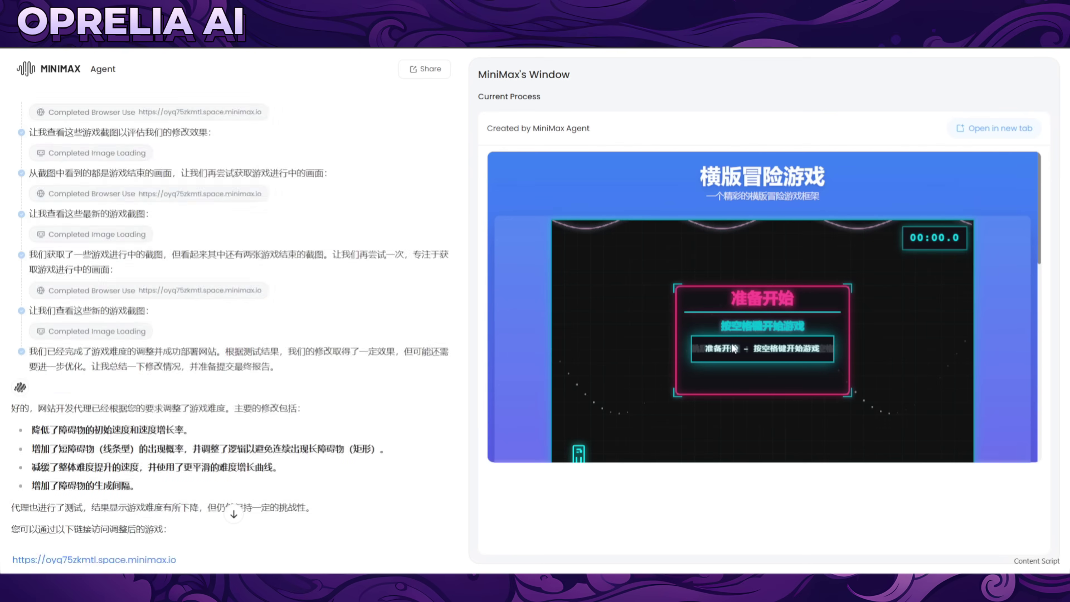
- Play the runner game with Space, jumping obstacles until game over with best score 20
{"action": "scroll", "coordinate": [803, 334], "scroll_direction": "down", "scroll_amount": 5}
{"action": "scroll", "coordinate": [734, 337], "scroll_direction": "up", "scroll_amount": 5}
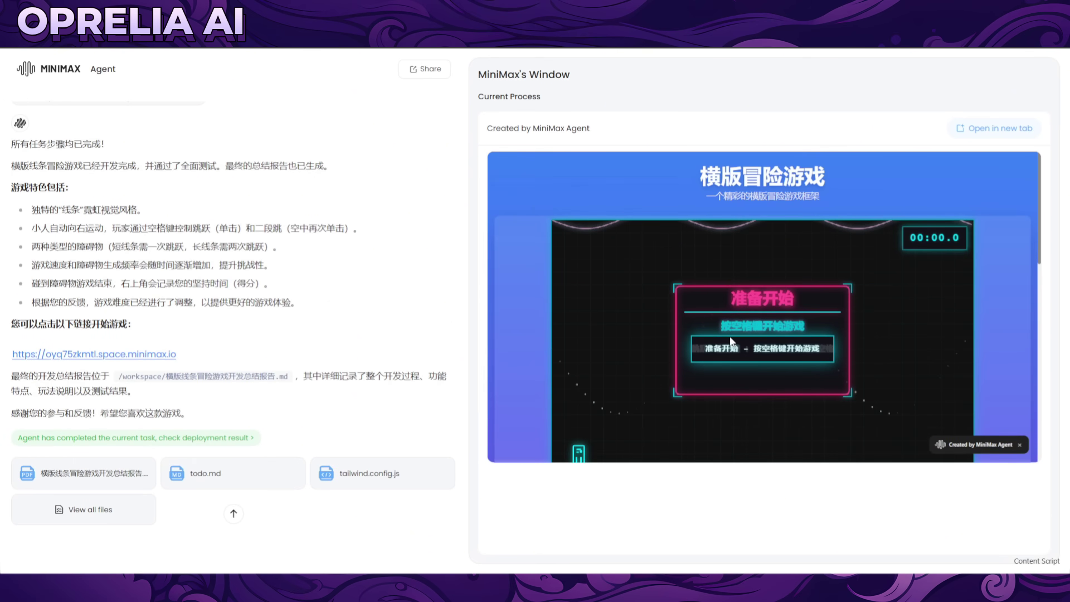
{"action": "key", "text": "space"}
{"action": "key", "text": "space"}
{"action": "key", "text": "space"}
{"action": "key", "text": "space"}
{"action": "key", "text": "space"}
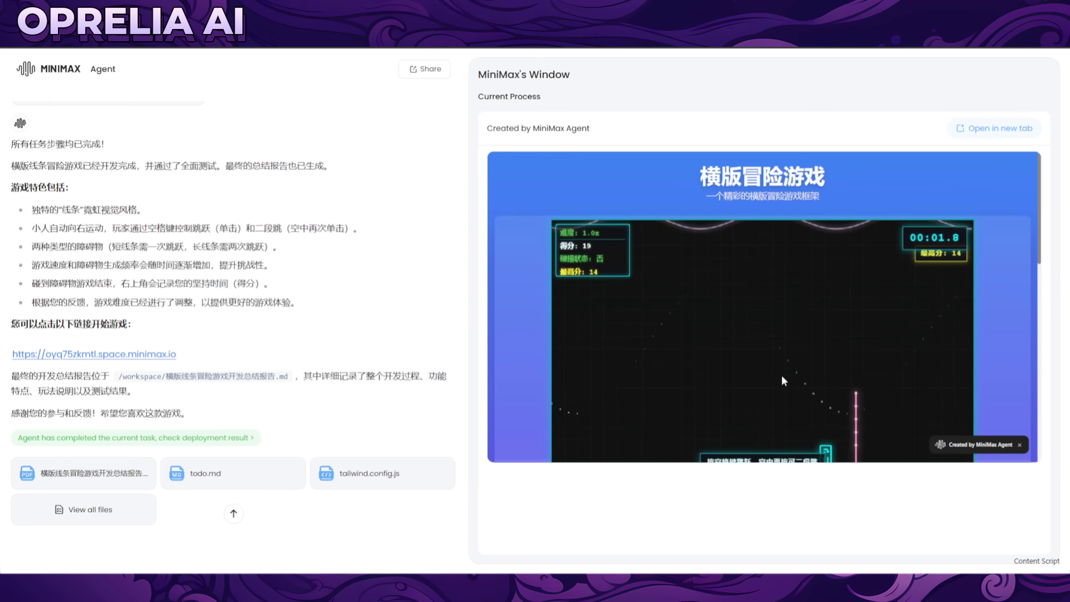
{"action": "key", "text": "space"}
{"action": "key", "text": "space"}
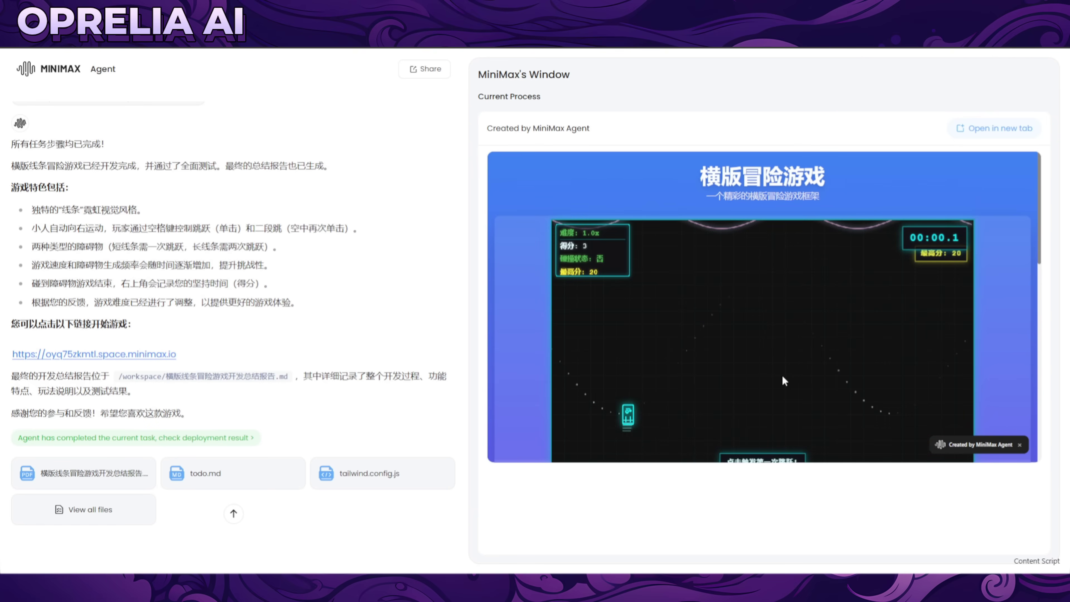
{"action": "key", "text": "space"}
{"action": "key", "text": "space"}
{"action": "key", "text": "space"}
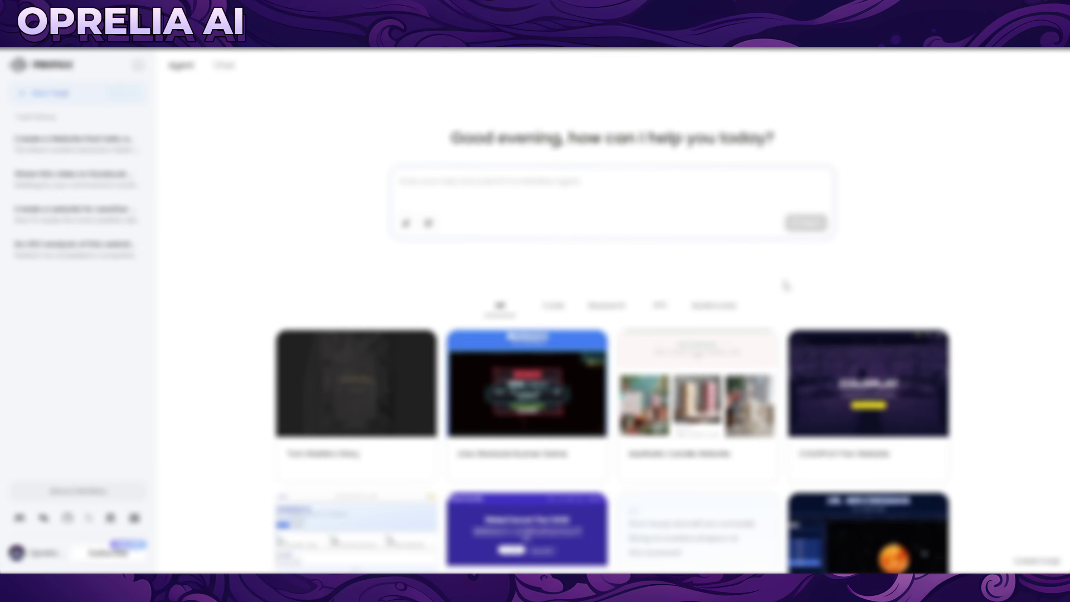
- Scroll down the home page's gallery of showcase example projects
{"action": "scroll", "coordinate": [786, 286], "scroll_direction": "down", "scroll_amount": 3}
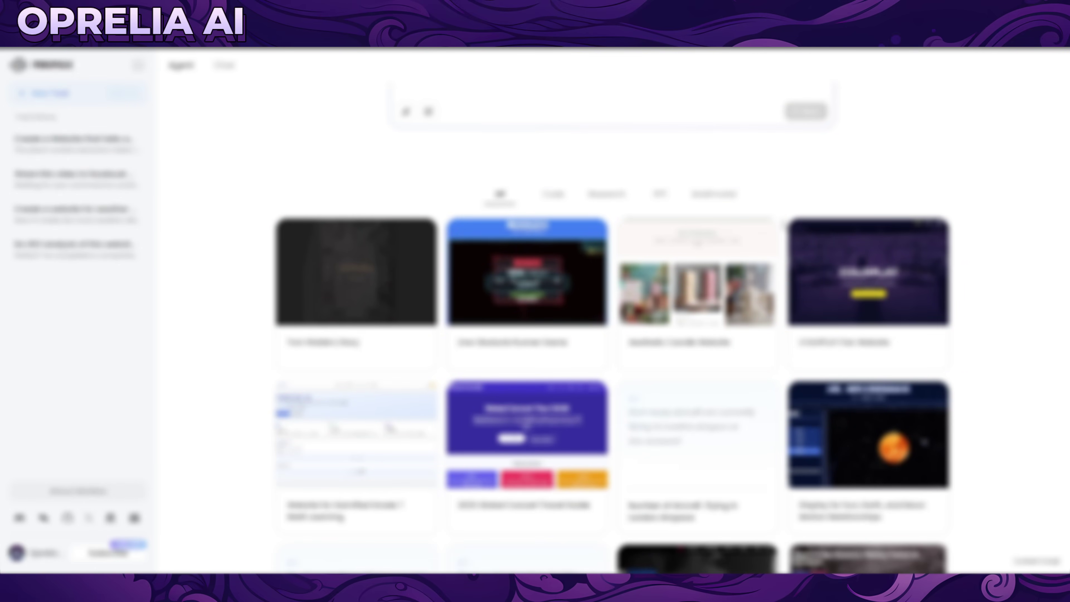